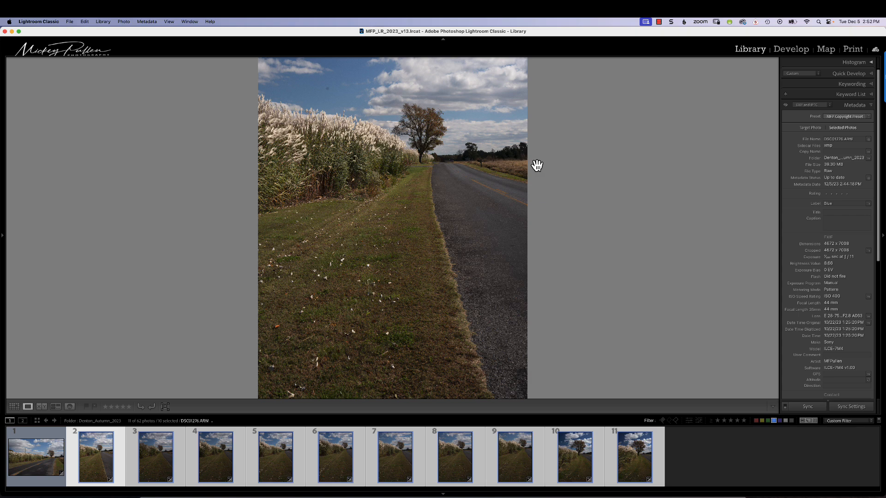
Show the photos in a grid with adjusted thumbnail size and open the third photo in the Develop module.
key(g)
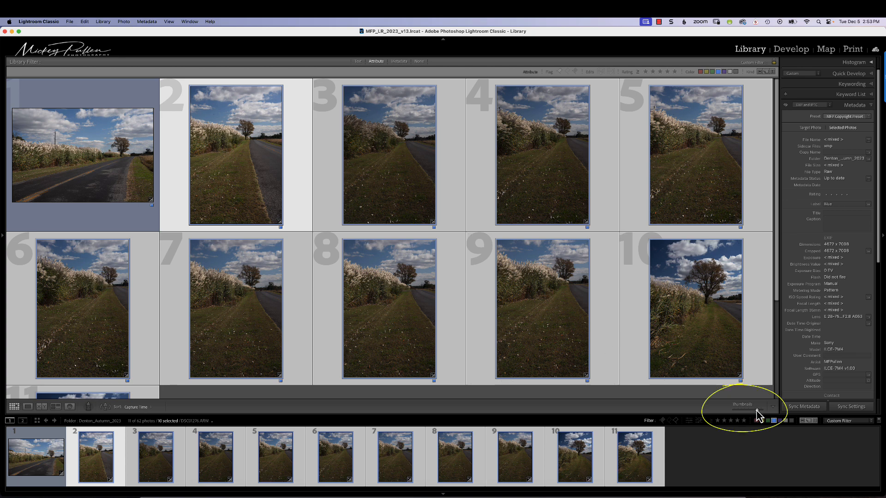
mouse_move(753, 410)
mouse_down()
mouse_move(740, 413)
mouse_move(758, 412)
mouse_up()
click(401, 182)
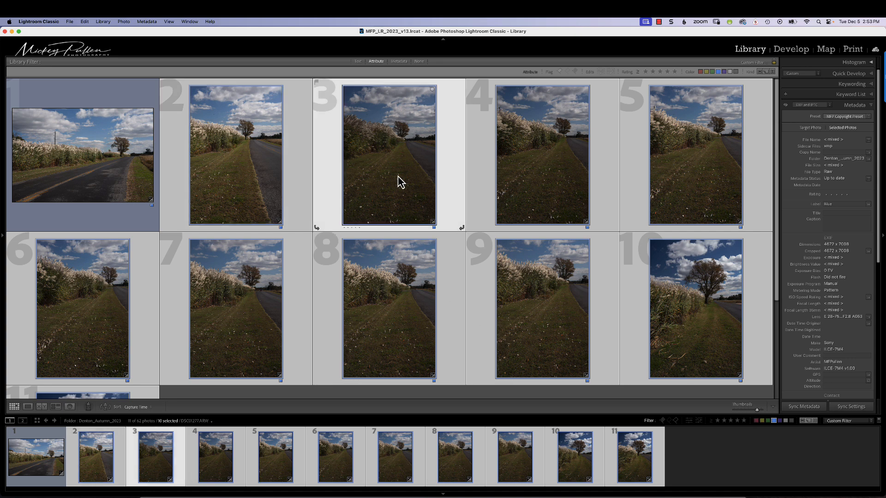
key(d)
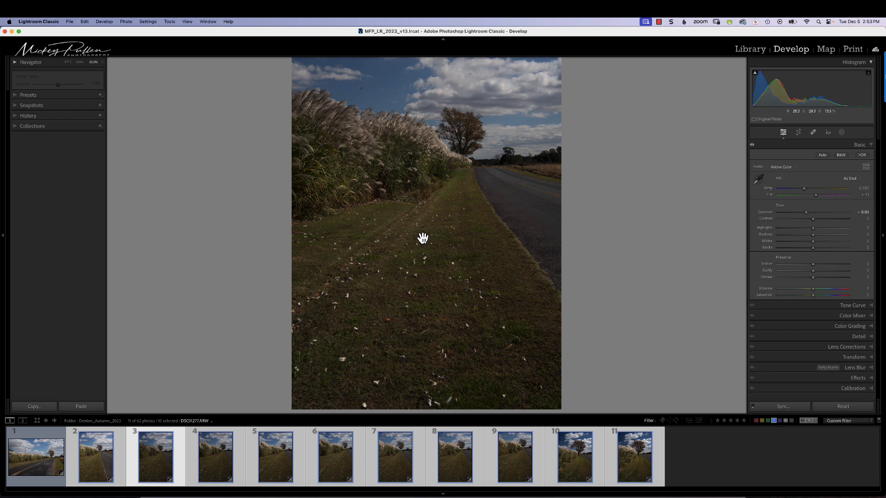
Try automatic tone settings on the third photo and reset all of its develop adjustments.
click(822, 156)
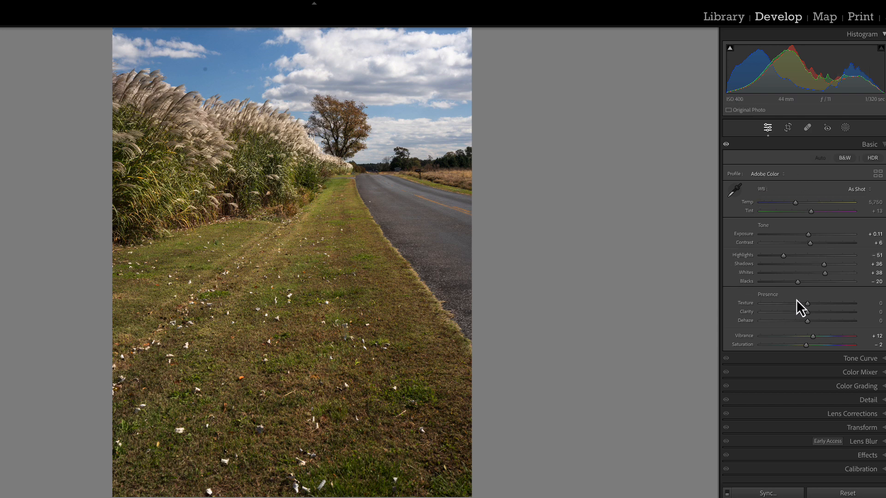
click(842, 490)
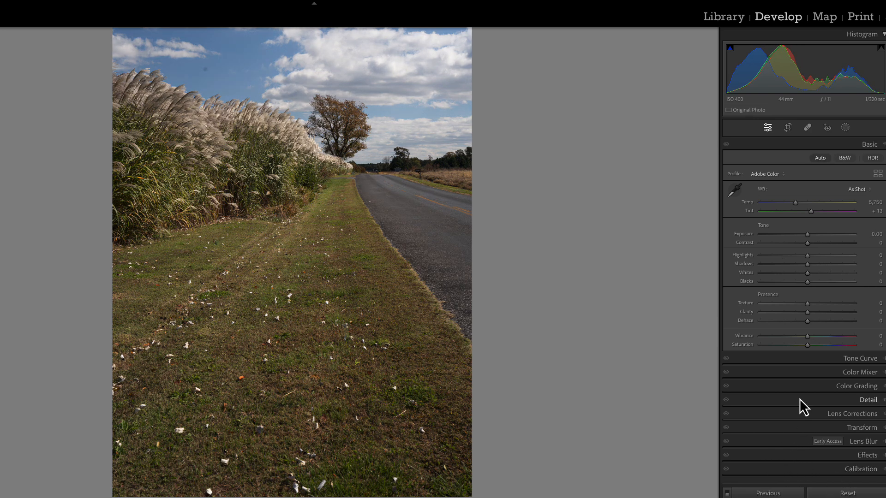
Auto-set the Exposure, Contrast, Highlights, Shadows, Whites and Blacks sliders individually.
shift+double_click(740, 234)
shift+double_click(743, 243)
shift+double_click(742, 256)
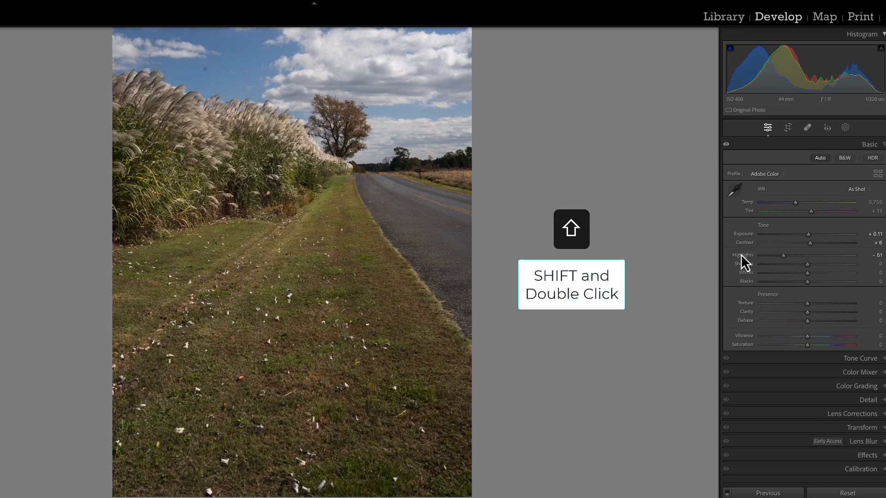
shift+double_click(744, 265)
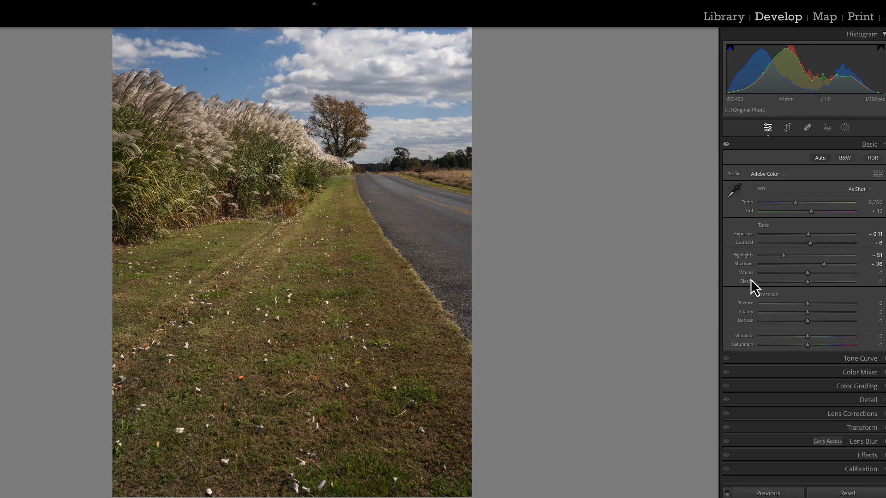
shift+double_click(745, 273)
shift+double_click(749, 282)
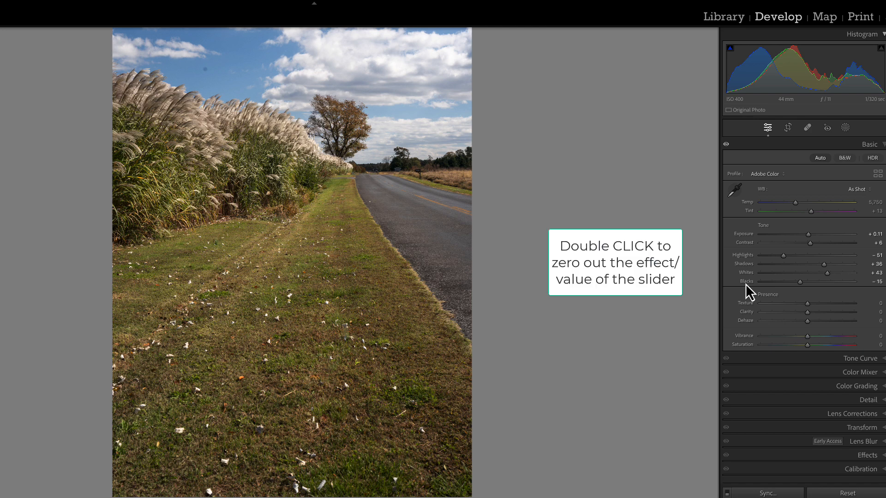
Reset the Blacks, Whites, Shadows and Highlights sliders individually to 0.
double_click(745, 284)
double_click(747, 274)
double_click(744, 266)
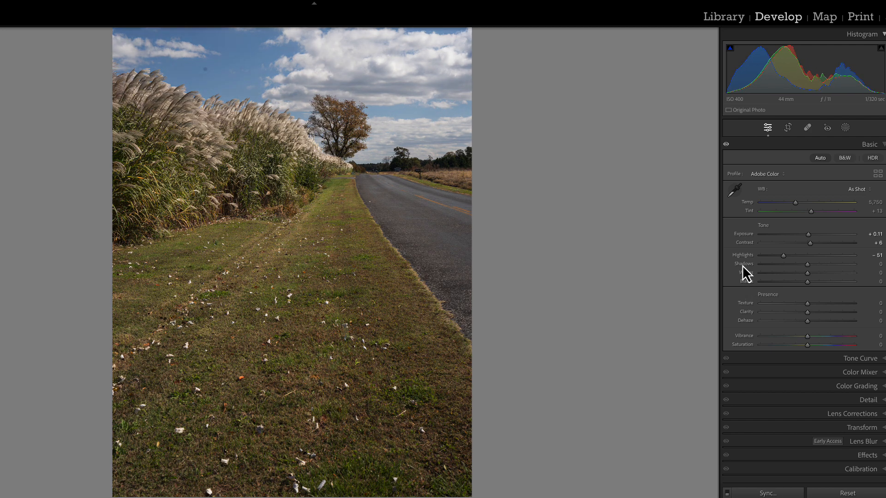
double_click(743, 258)
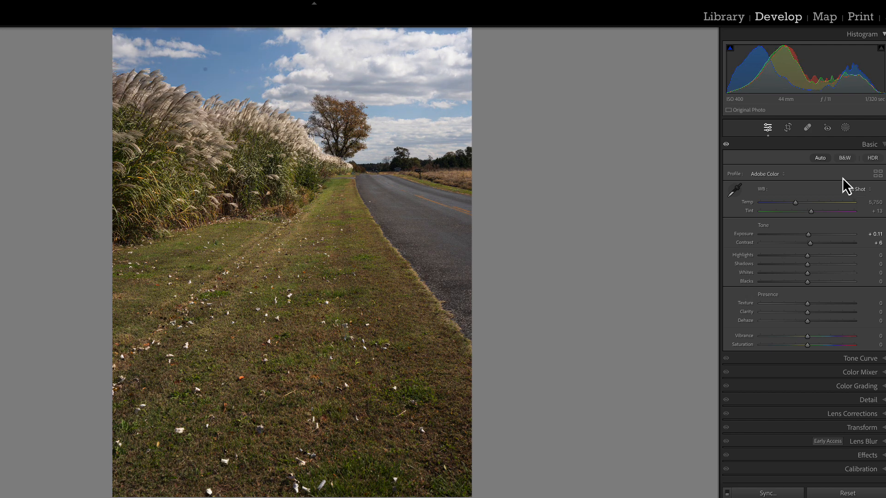
Apply automatic settings to the whole Basic panel and reset its Tone and Presence groups.
click(822, 159)
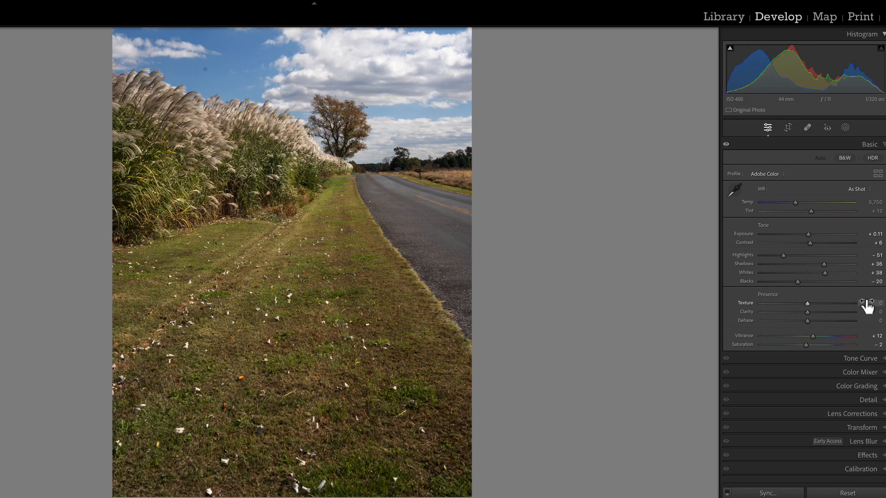
key(alt)
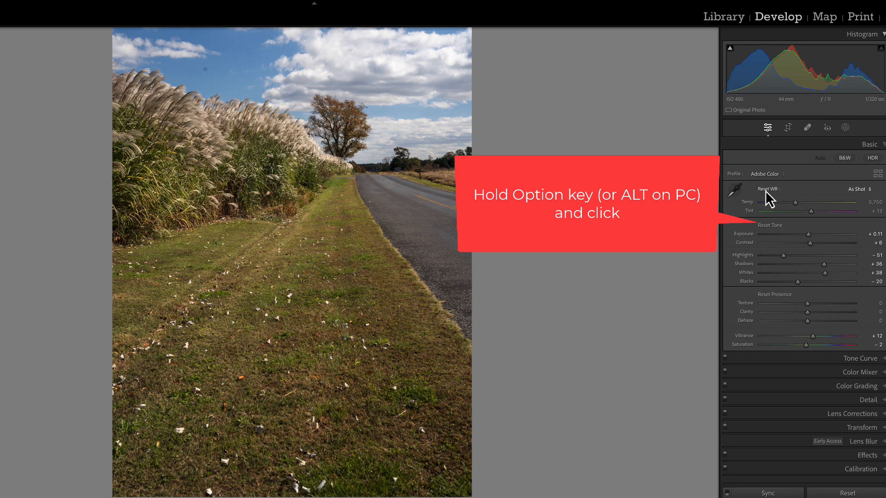
alt+click(768, 226)
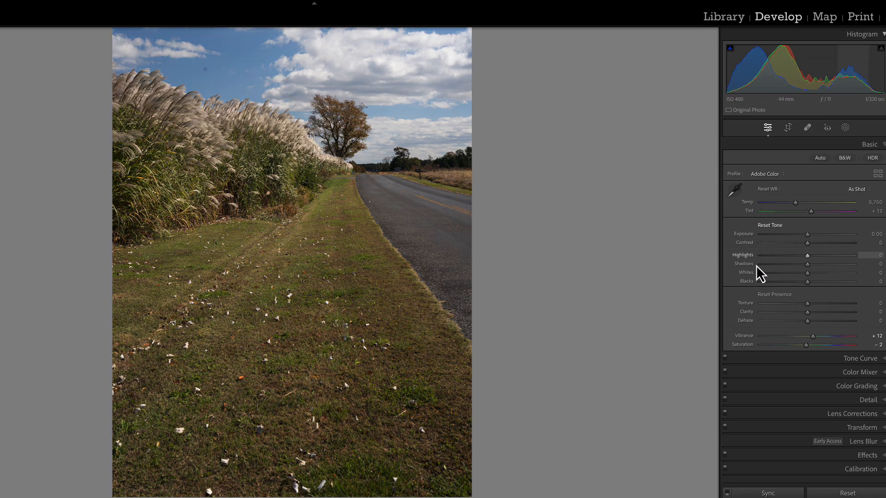
alt+click(773, 295)
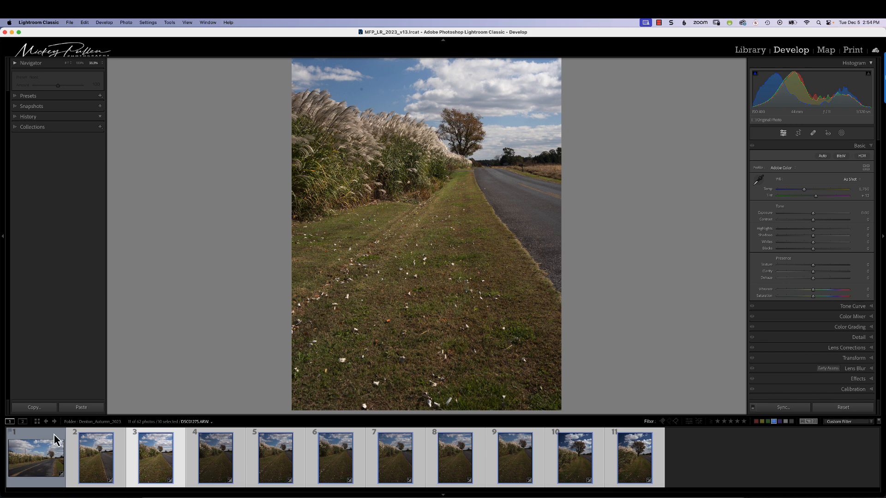
Switch to the first photo, the landscape road shot, and raise its Exposure slightly.
click(40, 460)
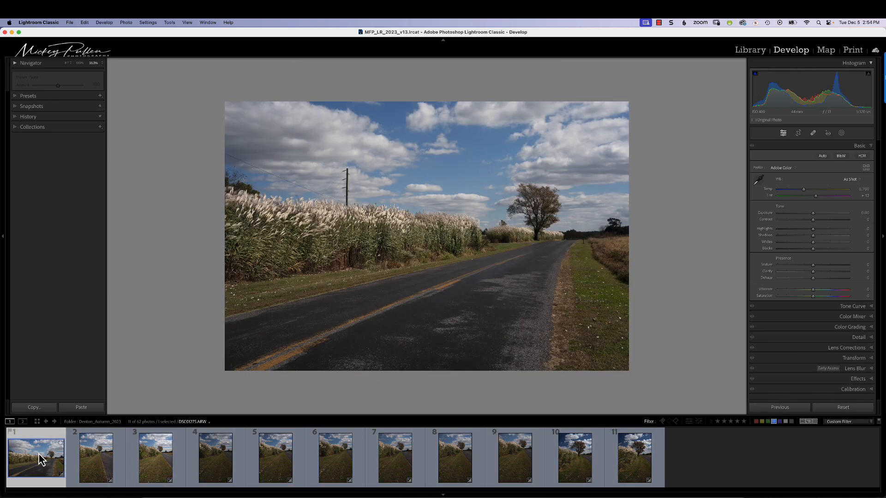
click(816, 214)
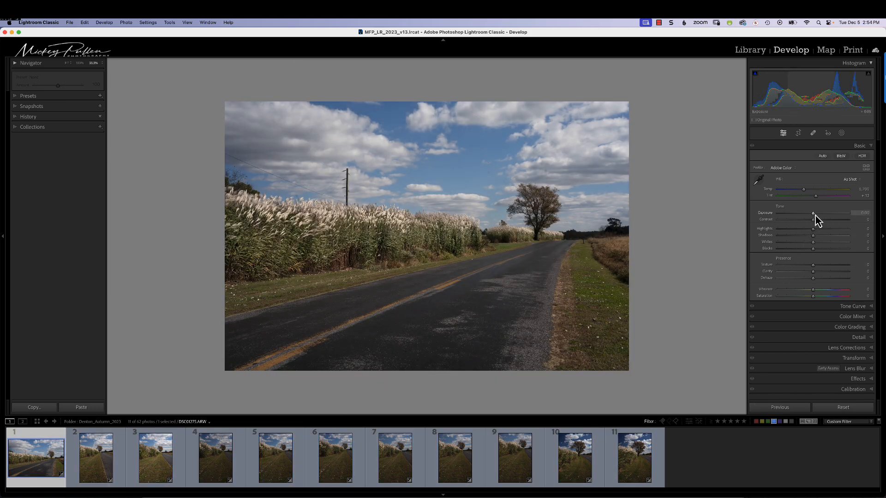
drag(819, 215, 820, 218)
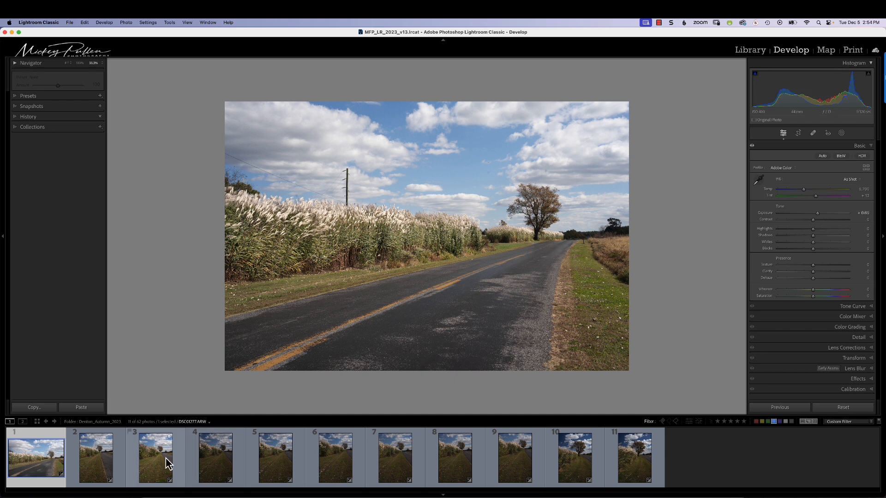
Select all eleven photos with the first as reference and apply Match Total Exposures to them.
shift+click(661, 482)
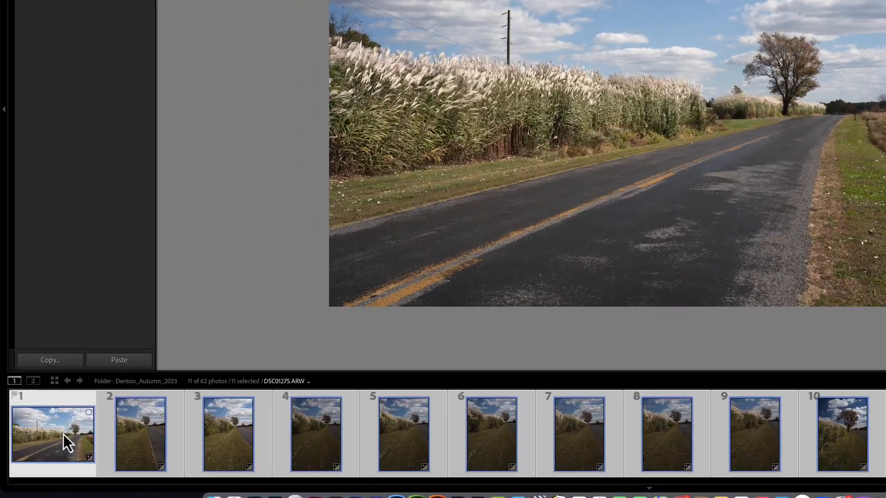
right_click(56, 445)
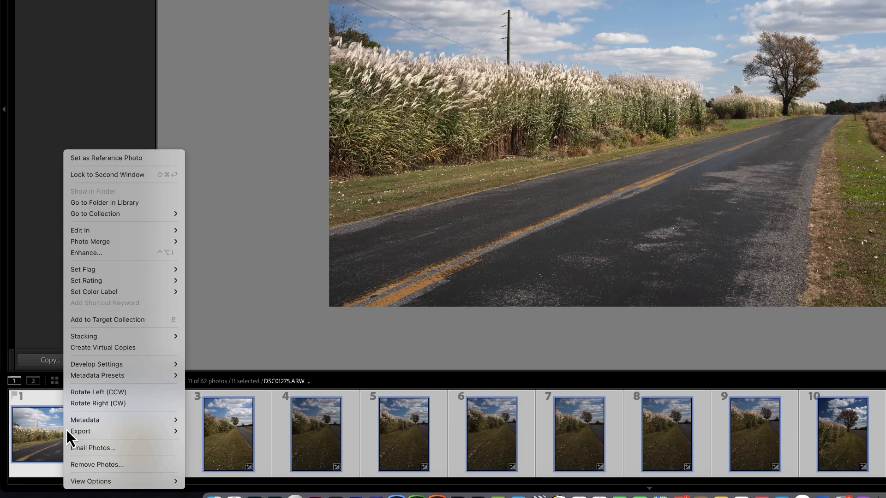
mouse_move(95, 366)
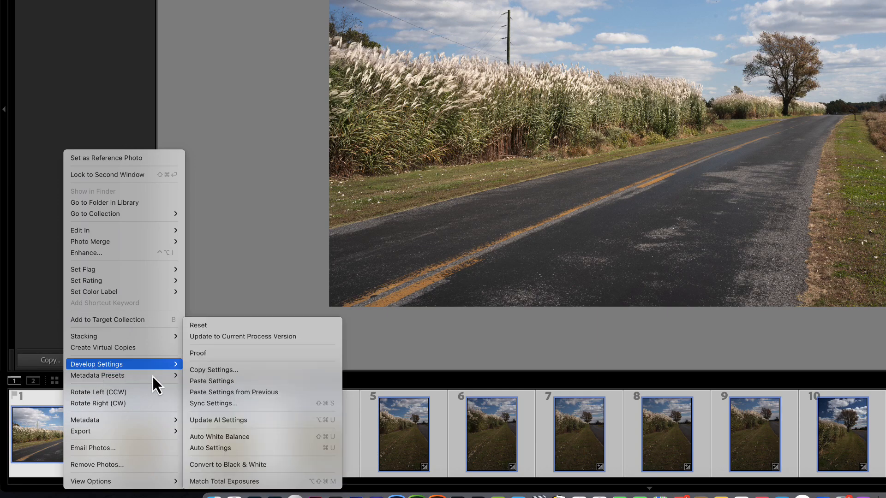
click(240, 483)
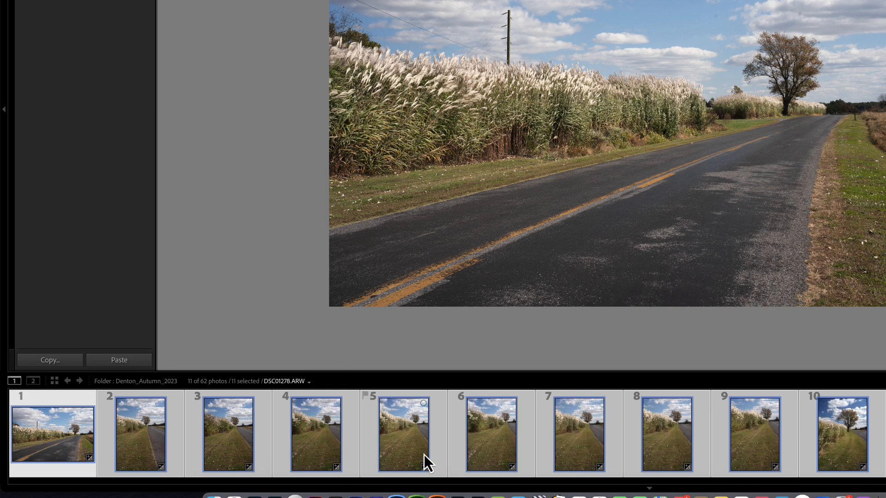
Compare the brightness of several photos across the selected series.
click(574, 457)
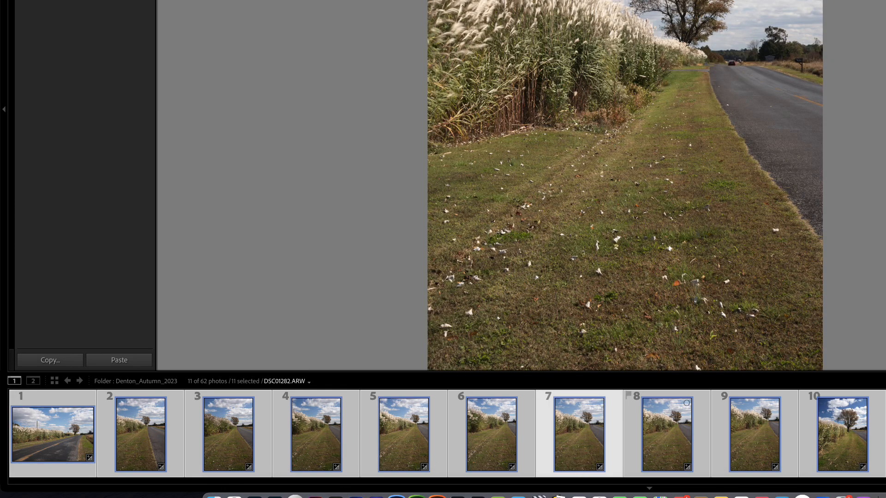
click(875, 439)
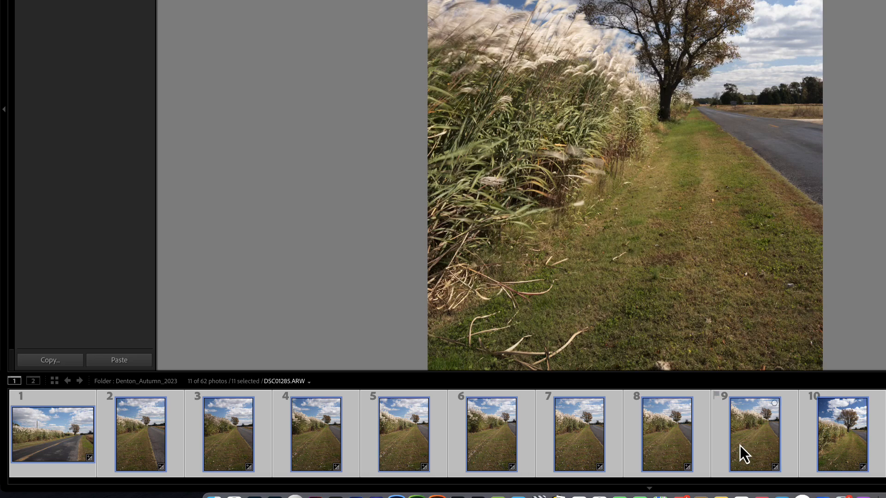
click(742, 446)
click(665, 445)
click(396, 472)
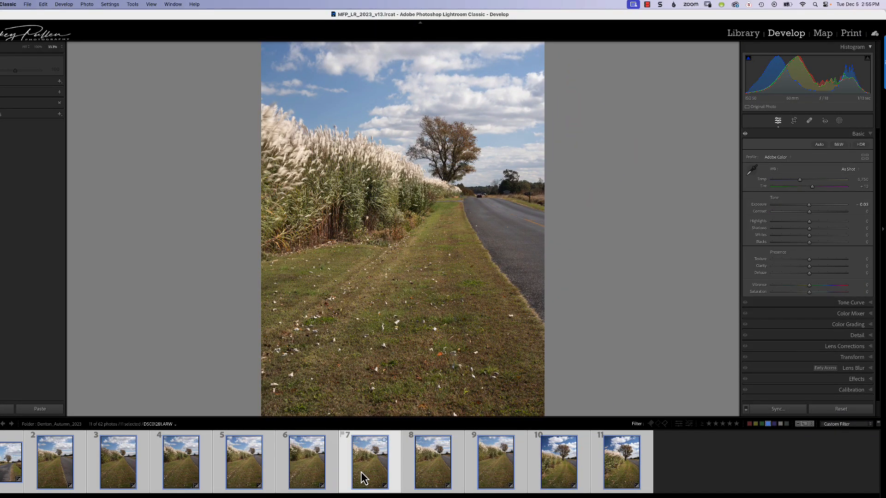
key(g)
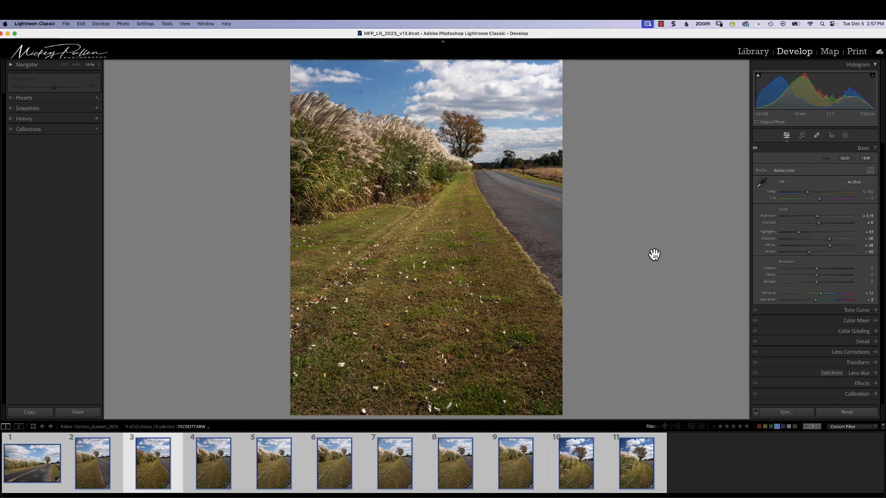
Create a brush mask with the overlay shown, painting over the tall grasses and the lawn beside them.
key(k)
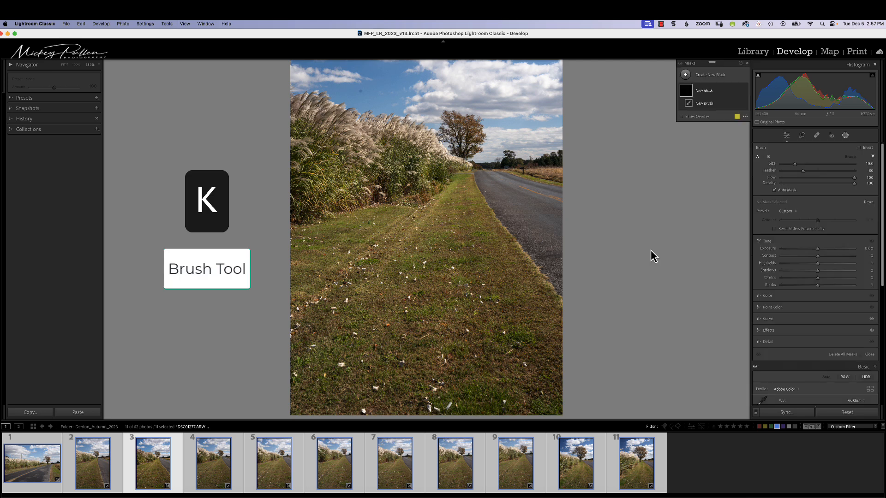
click(683, 116)
mouse_move(421, 169)
mouse_down()
mouse_move(327, 185)
mouse_move(382, 142)
mouse_move(326, 154)
mouse_up()
mouse_move(427, 200)
mouse_down()
mouse_move(418, 226)
mouse_move(319, 231)
mouse_up()
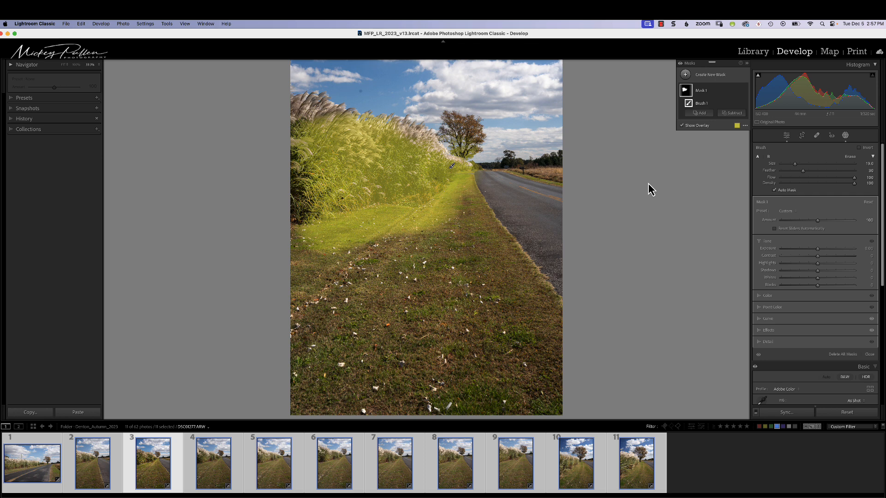
Add a linear gradient mask over the lower lawn, set its Exposure to -0.70 and show its overlay.
key(m)
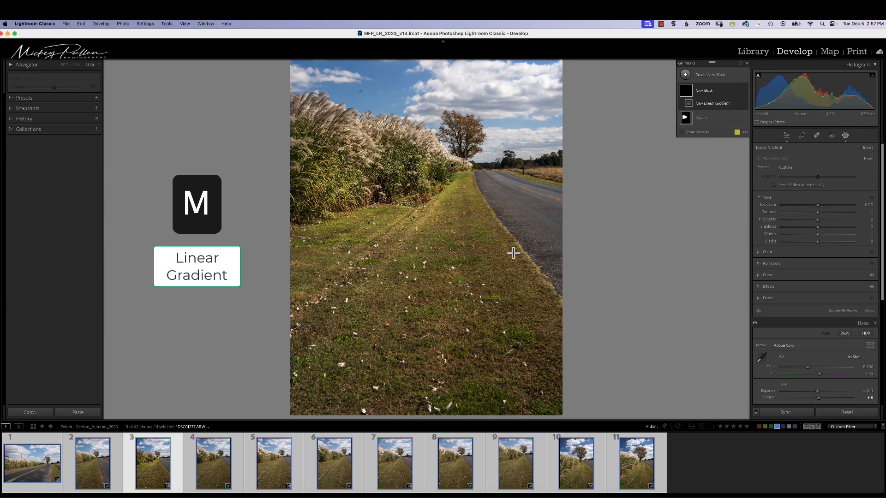
drag(442, 346, 442, 236)
drag(817, 204, 813, 207)
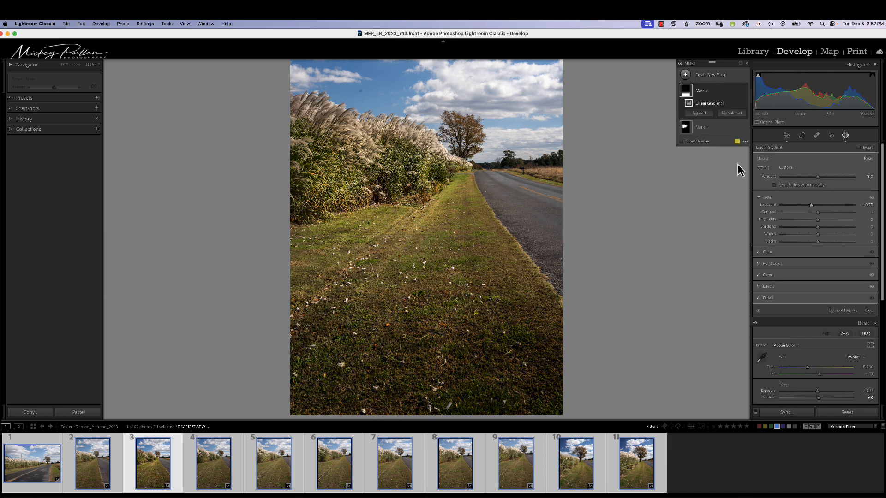
click(682, 143)
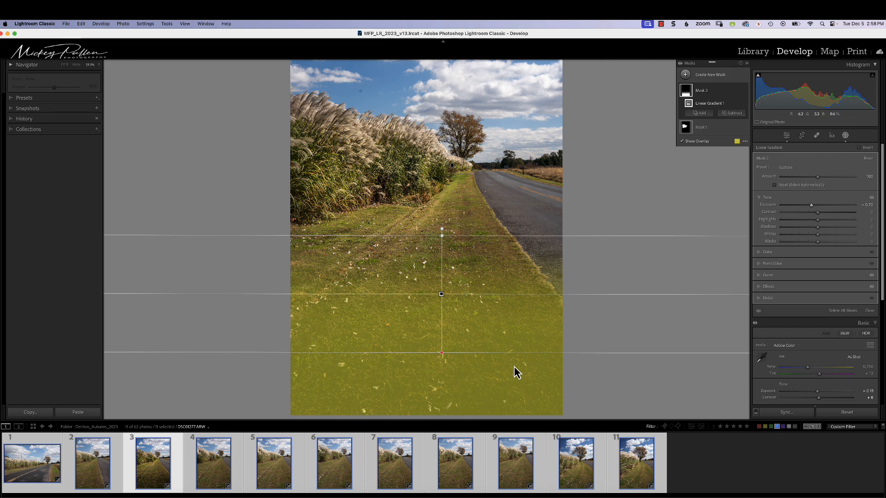
Add a radial gradient mask over the road's grassy edge, set its Exposure to 0.71 and check its overlay.
key(shift+m)
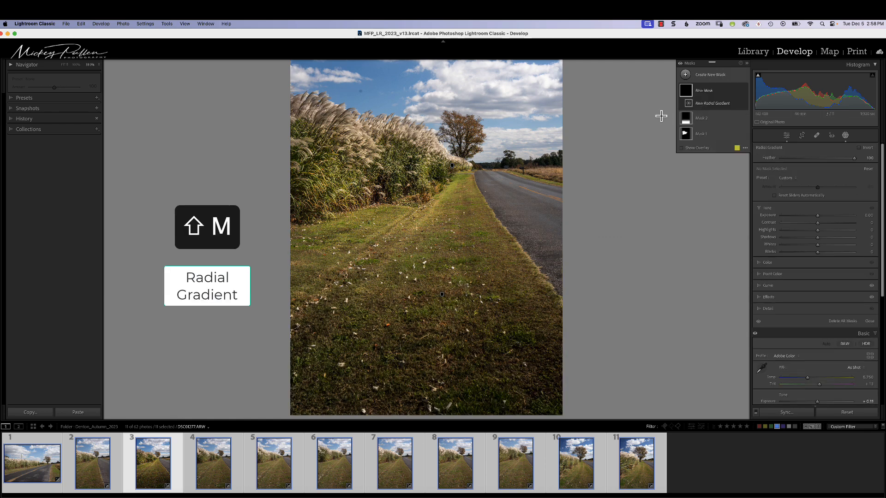
drag(485, 170, 538, 262)
drag(485, 170, 494, 208)
drag(818, 217, 825, 215)
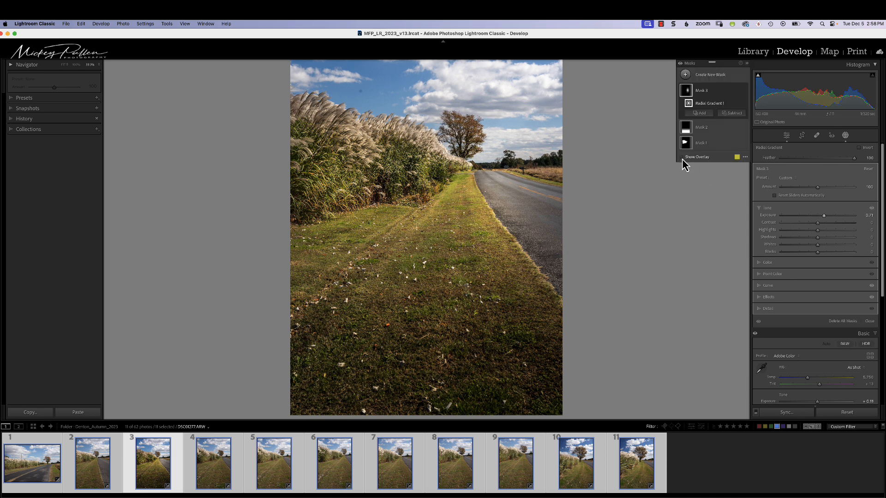
click(682, 157)
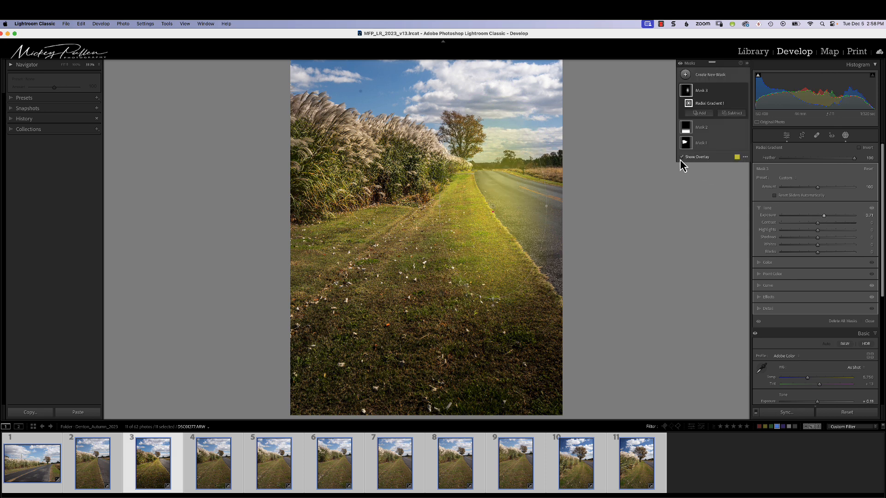
click(681, 157)
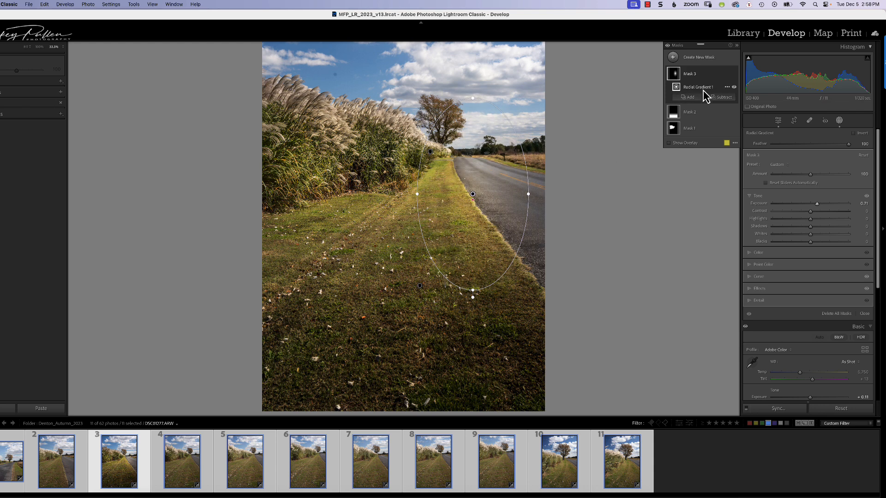
key(shift+m)
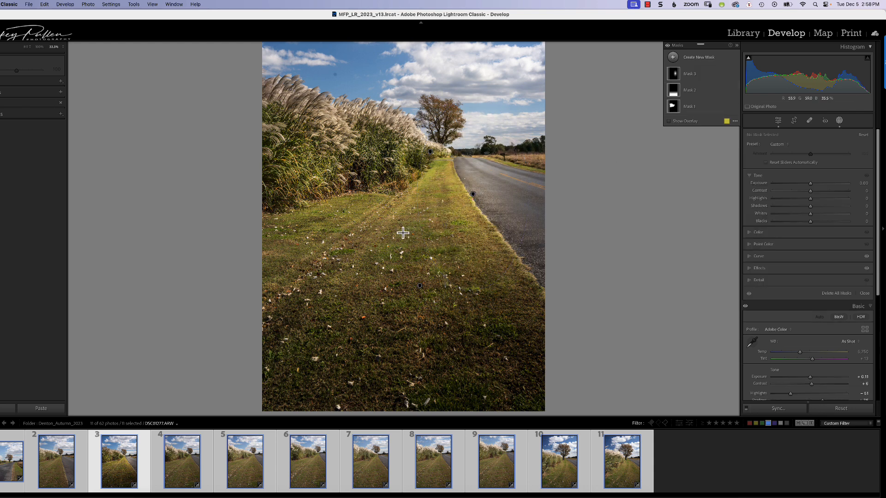
Add two brightening radial gradient masks, one on the lawn below the tall grasses and one mid-lawn with Exposure 0.70.
drag(348, 230, 392, 302)
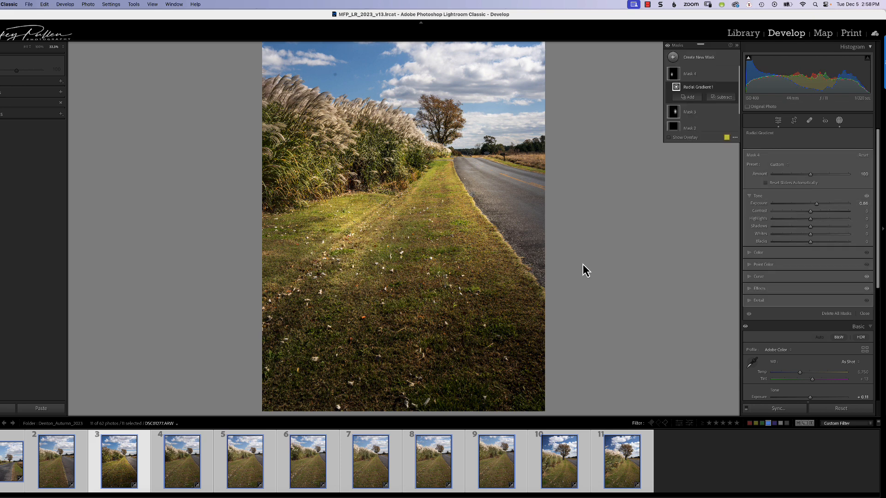
key(shift+m)
drag(430, 263, 471, 330)
drag(811, 203, 817, 204)
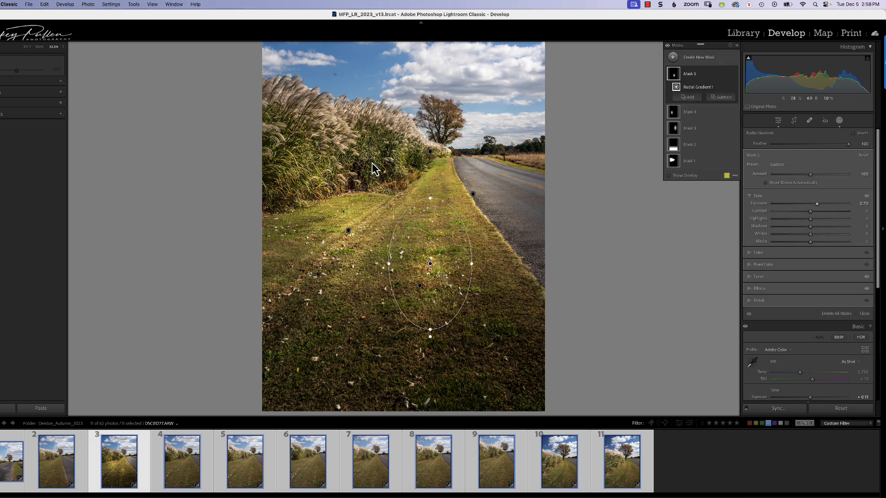
Add a wide radial gradient mask across the tall grasses and give it a slight positive Exposure, toggling the mask pins to check.
key(shift+m)
drag(279, 142, 379, 165)
drag(301, 150, 351, 153)
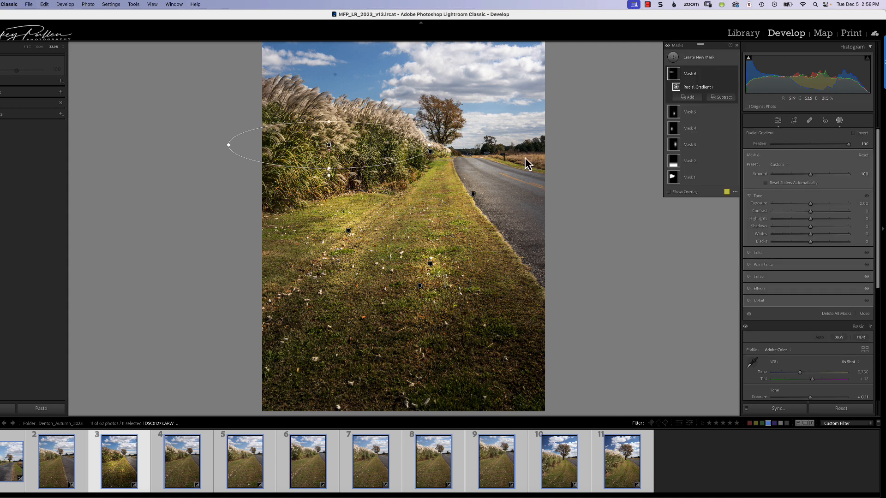
drag(811, 204, 817, 205)
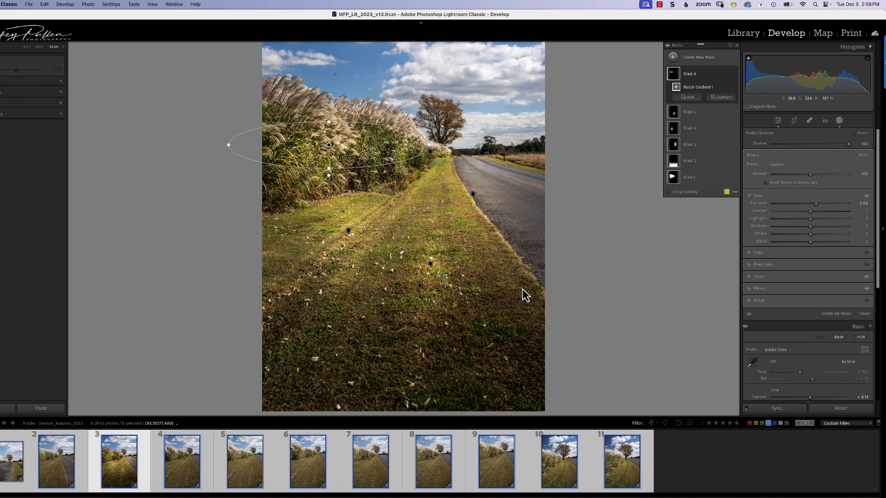
key(h)
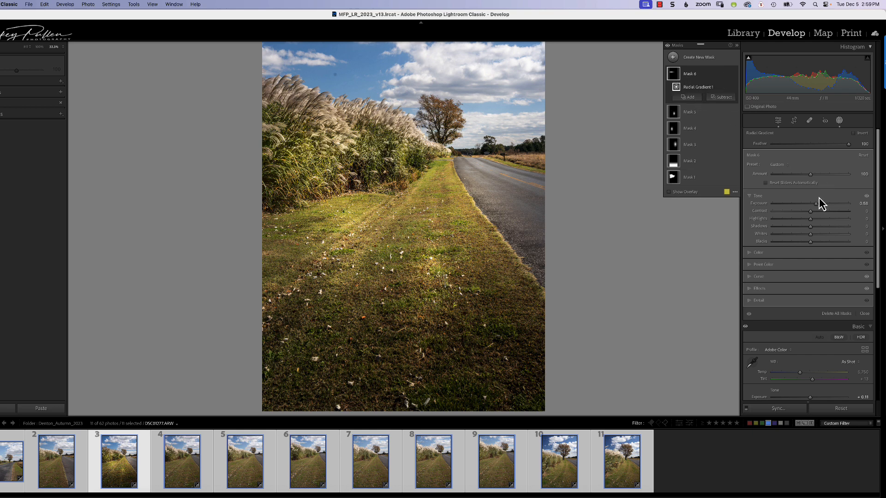
mouse_move(815, 206)
mouse_down()
mouse_move(824, 206)
mouse_move(811, 206)
mouse_up()
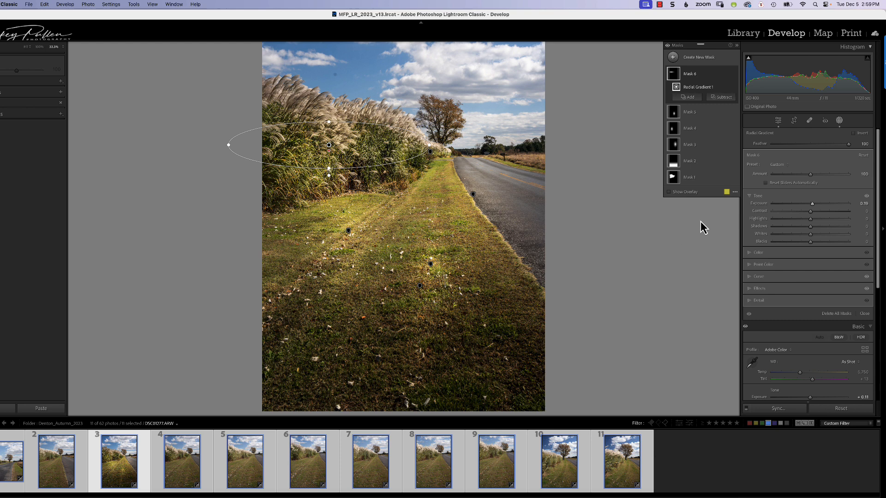
Select the mid-lawn radial mask and toggle its overlay on and off to inspect the affected area.
click(669, 192)
click(432, 263)
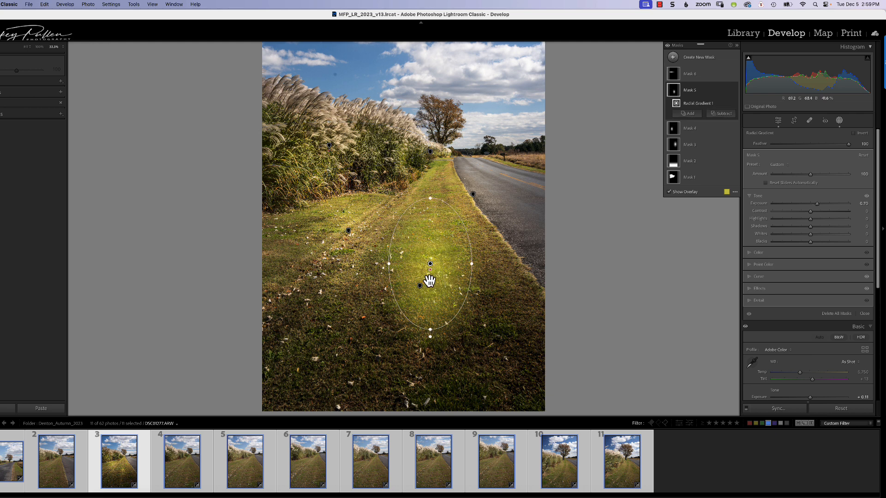
key(o)
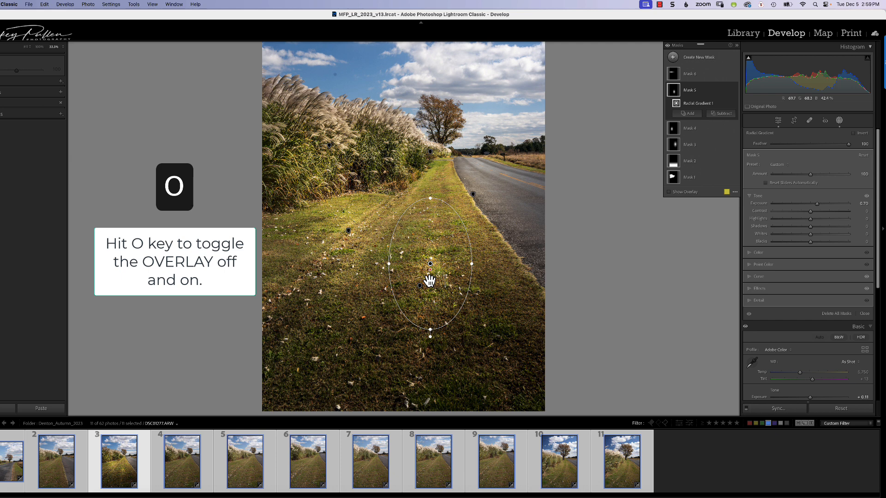
key(o)
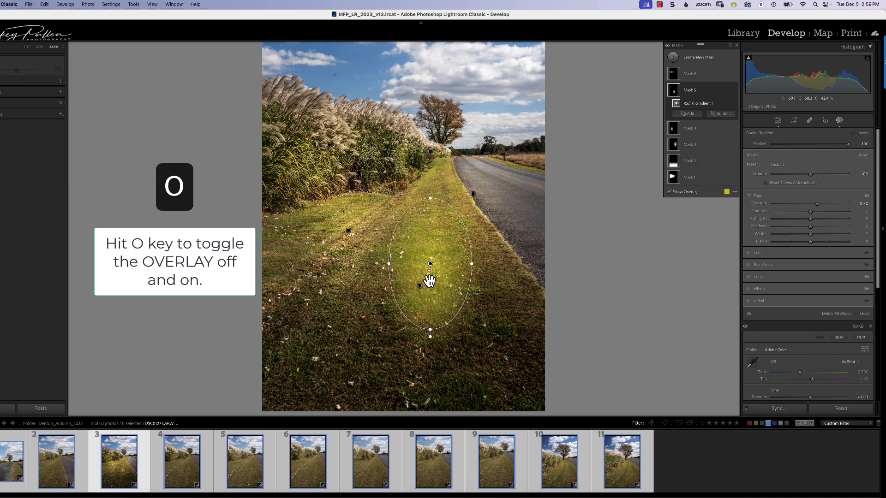
key(o)
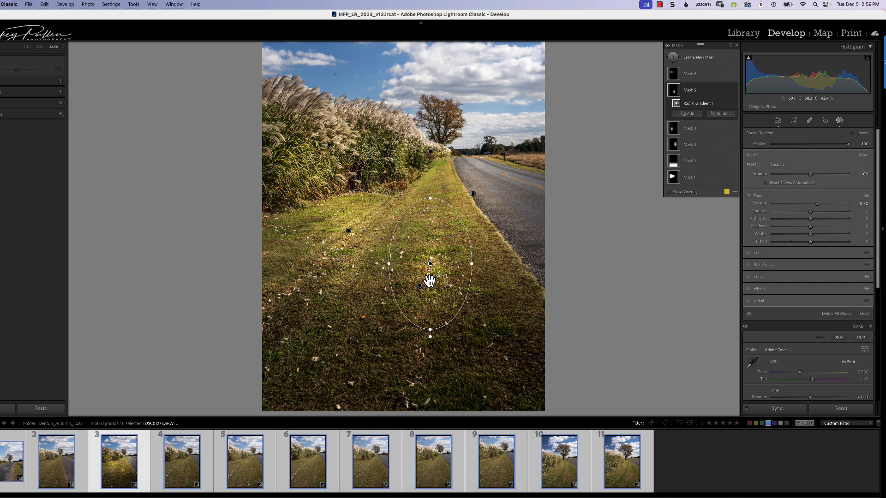
Show the mid-lawn mask's overlay and cycle its color through green, blue, yellow and purple, ending on purple.
key(shift+o)
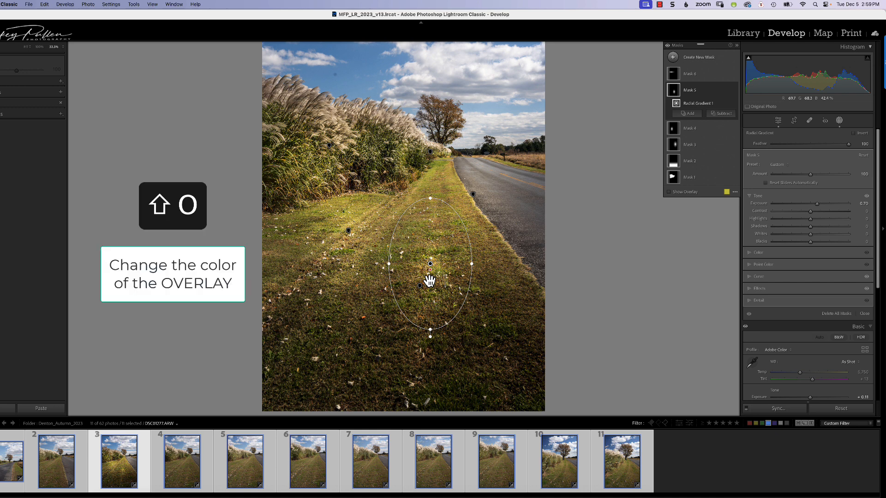
key(shift+o)
key(o)
key(shift+o)
key(shift+o)
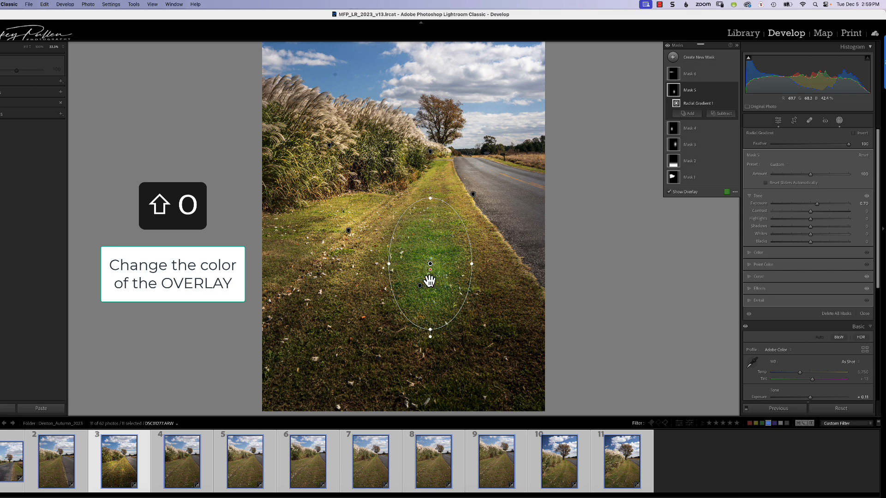
key(shift+o)
key(shift+o)
key(shift+o)
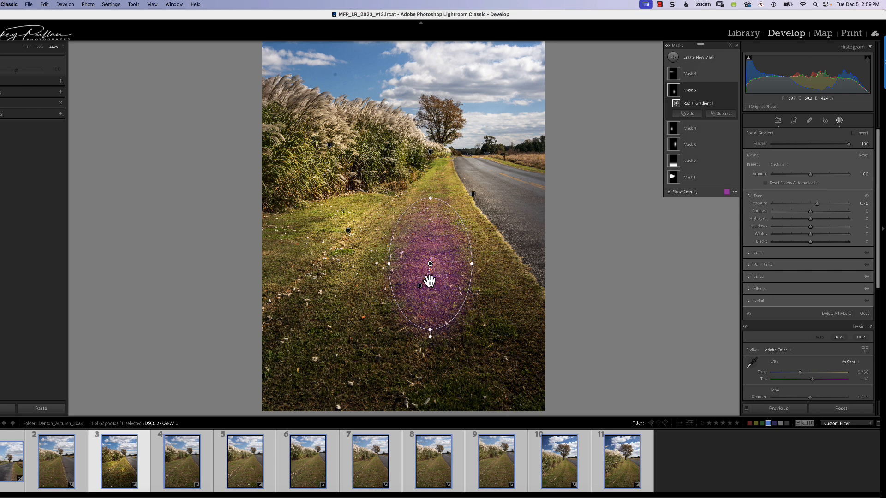
key(shift+o)
key(shift+o)
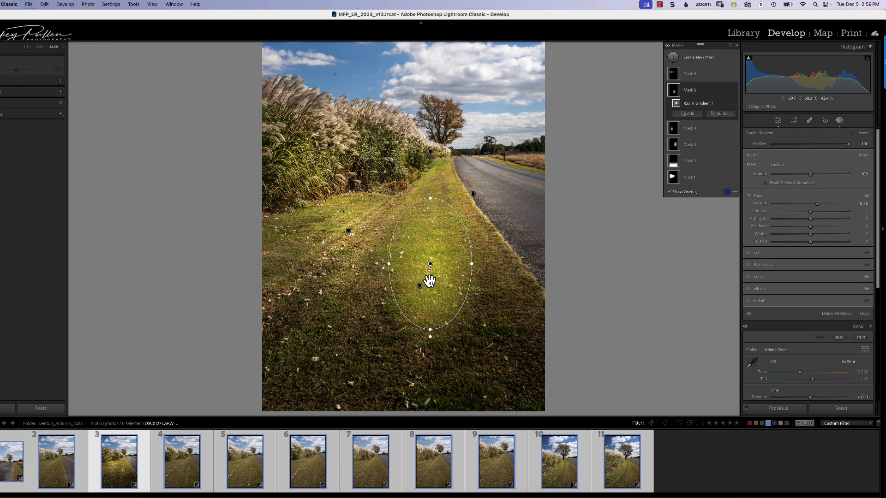
key(shift+o)
key(shift+o)
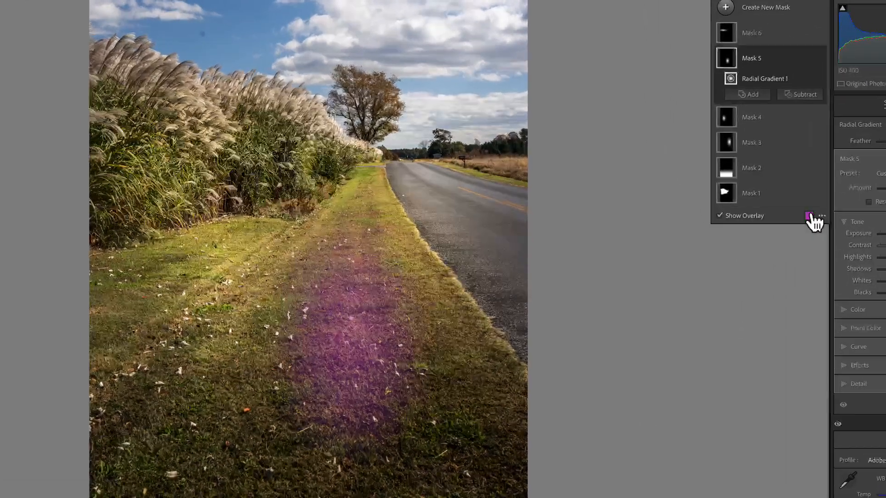
Replace the first three custom overlay colors with red, blue and dark reddish brown.
click(810, 216)
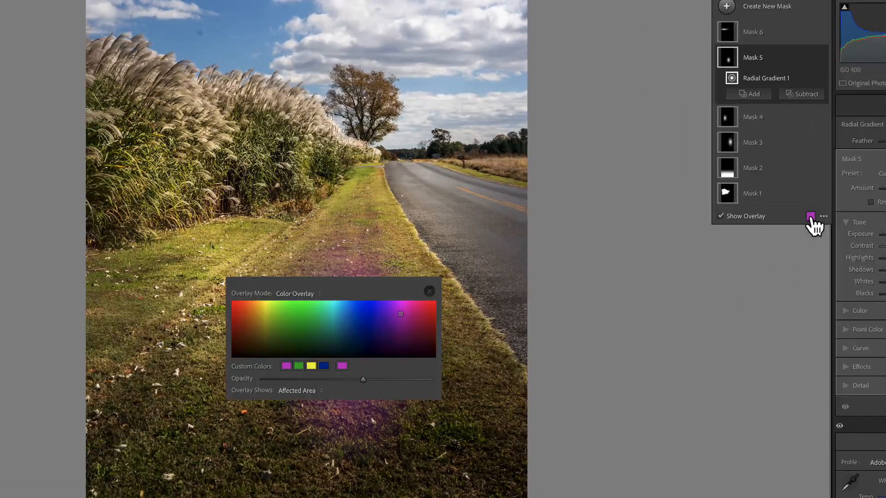
click(432, 305)
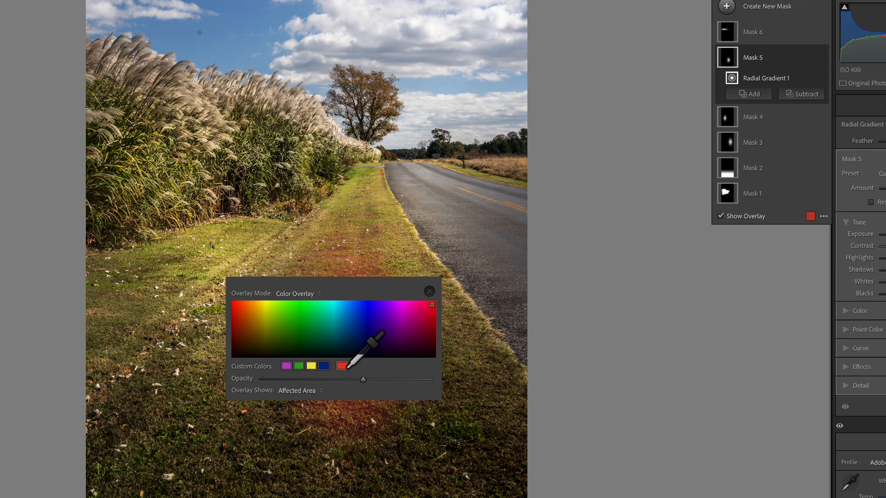
click(287, 365)
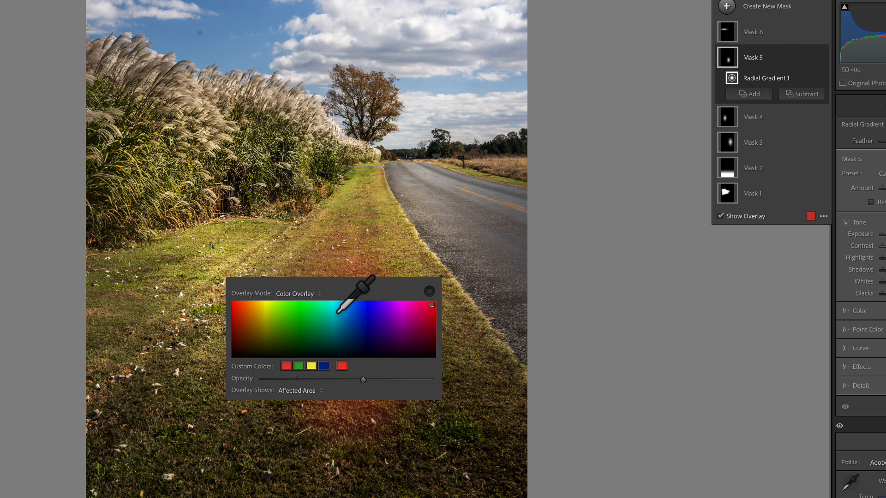
click(364, 313)
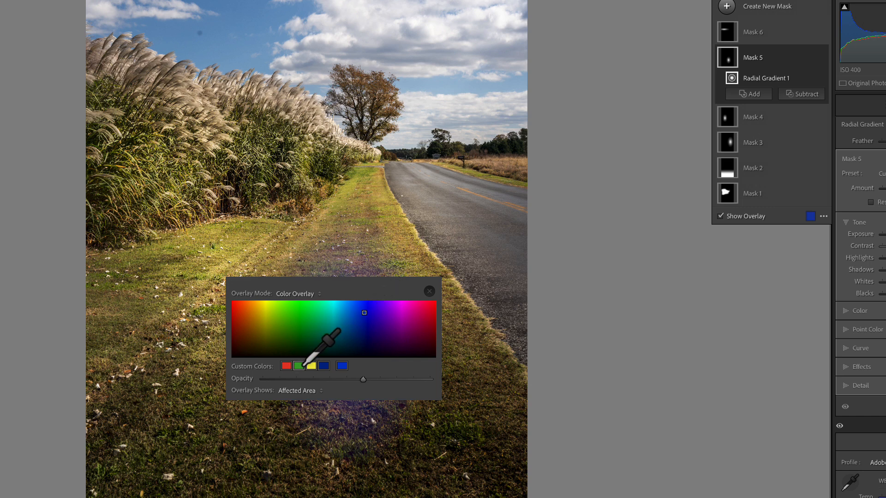
click(300, 366)
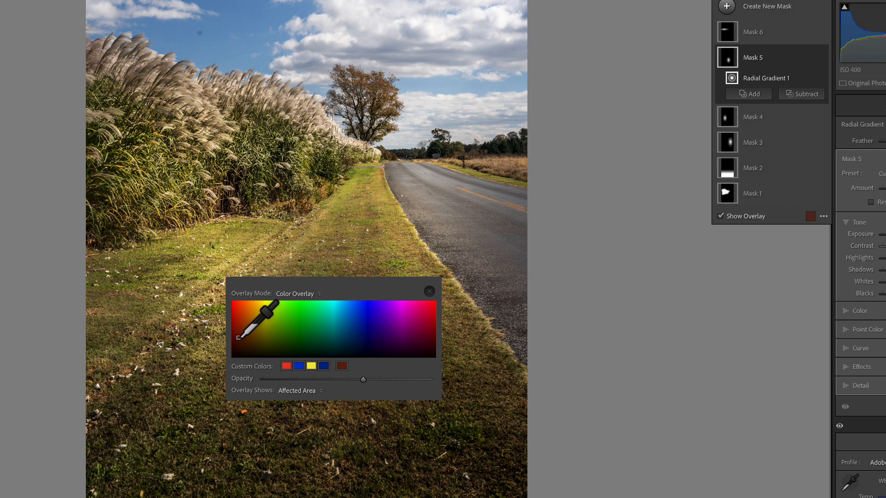
click(312, 366)
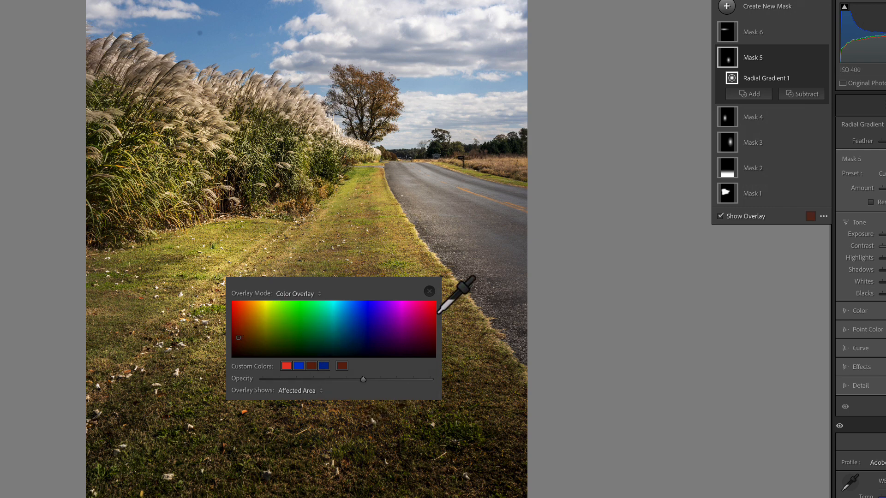
click(430, 293)
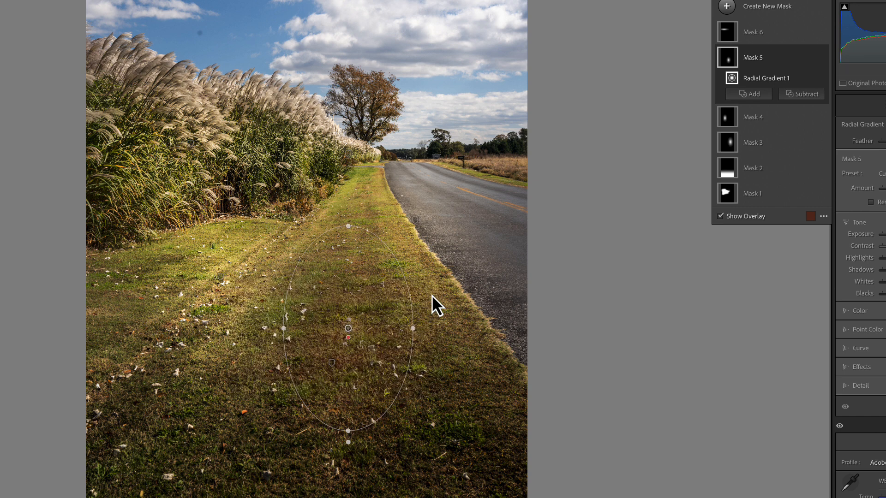
Cycle the mid-lawn mask's overlay through the new custom colors, then hide the overlay.
click(353, 336)
click(719, 216)
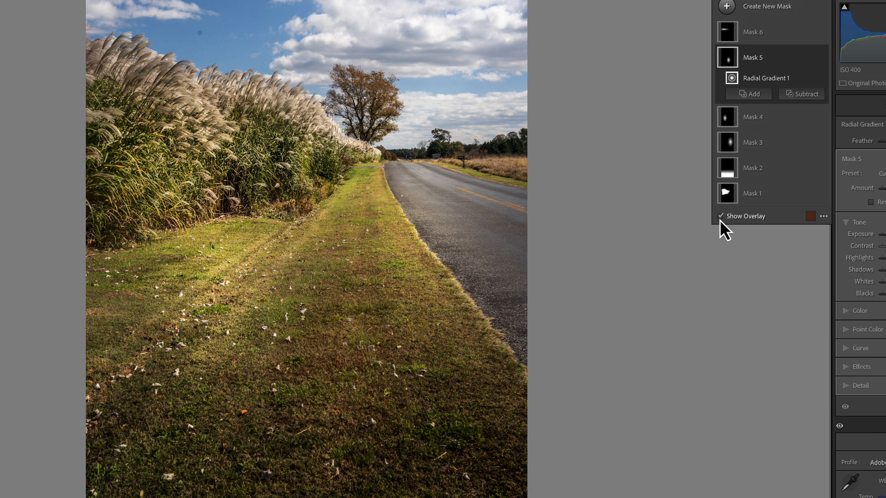
key(o)
key(shift+o)
key(shift+o)
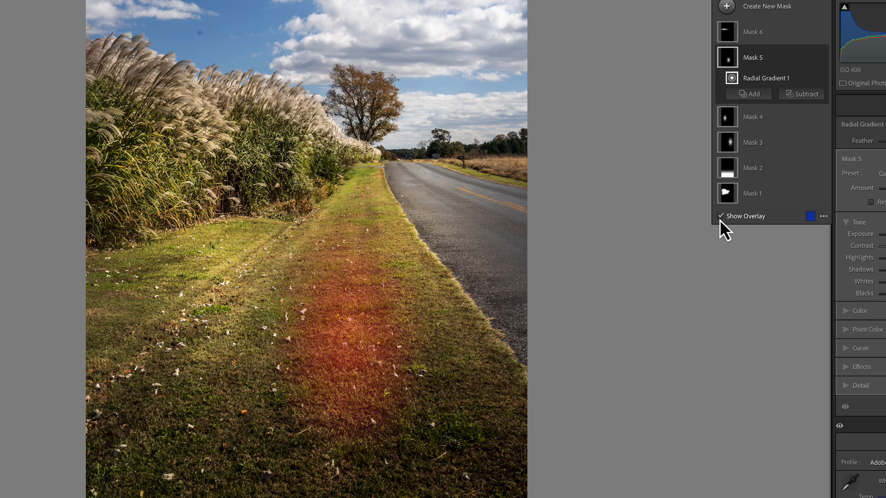
key(shift+o)
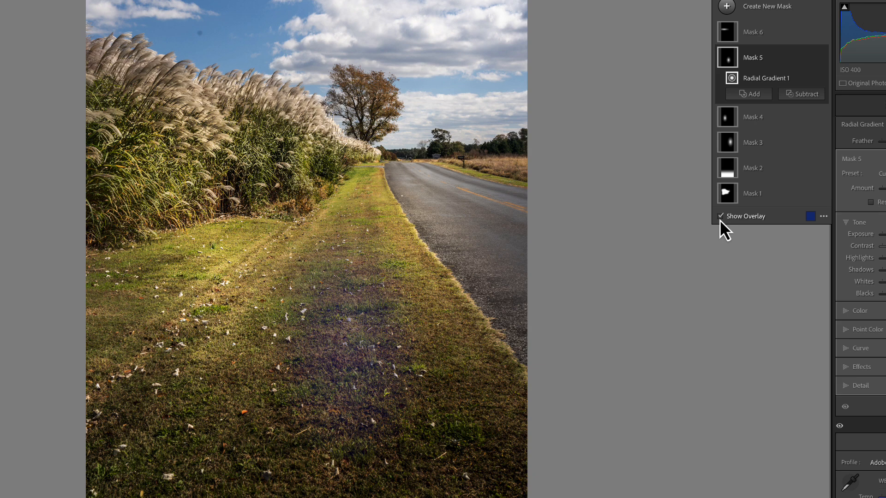
click(720, 217)
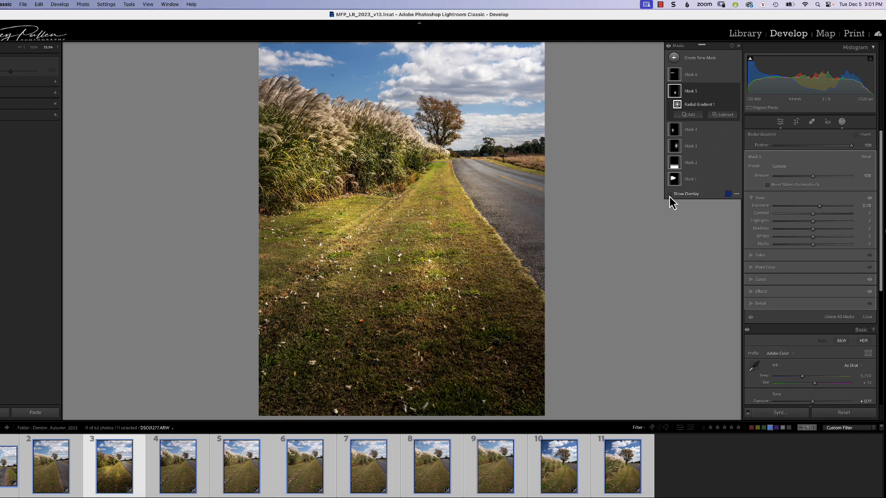
Add a large radial gradient mask extending beyond the whole photo, invert it and set its Exposure to -0.59.
key(super+minus)
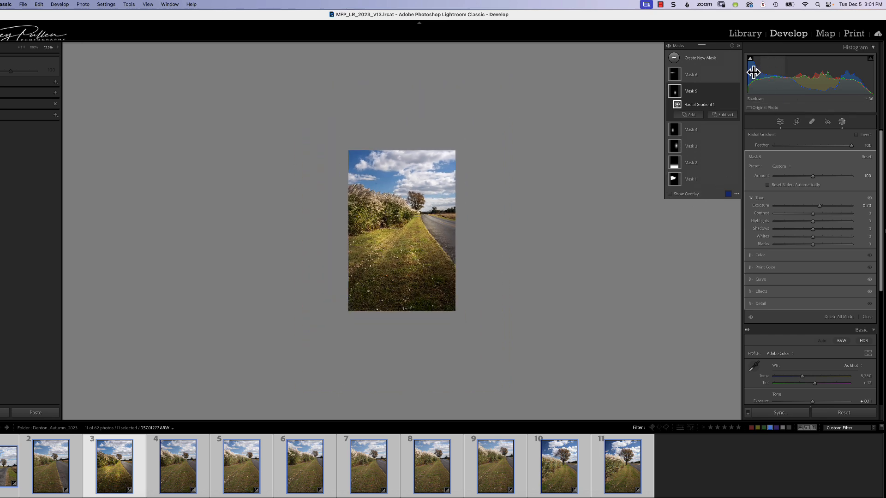
click(674, 58)
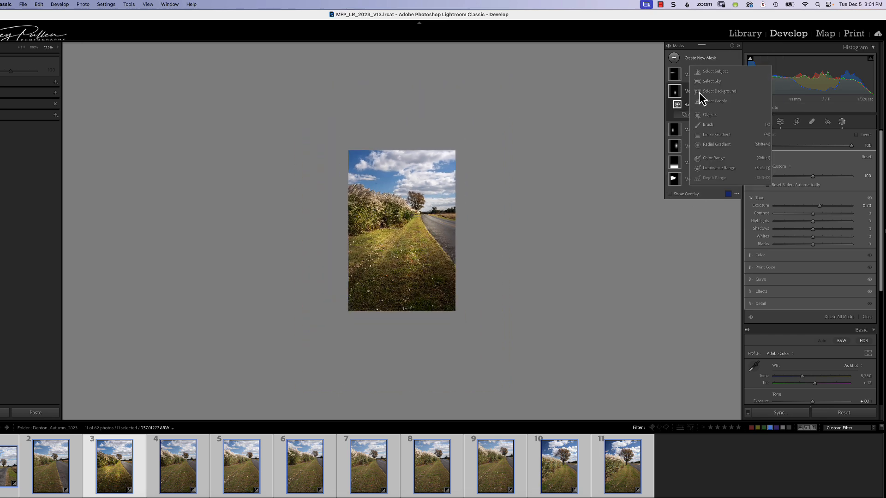
click(710, 147)
drag(384, 181, 484, 360)
drag(390, 188, 409, 230)
drag(813, 206, 805, 209)
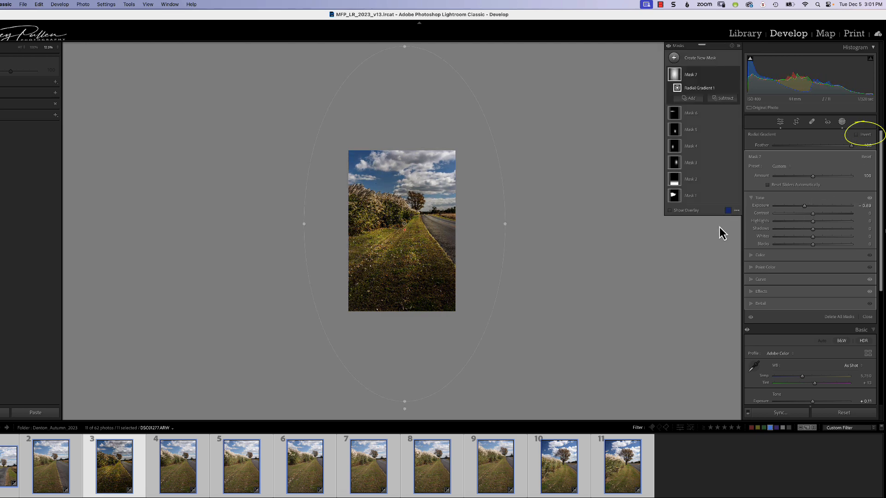
key(apostrophe)
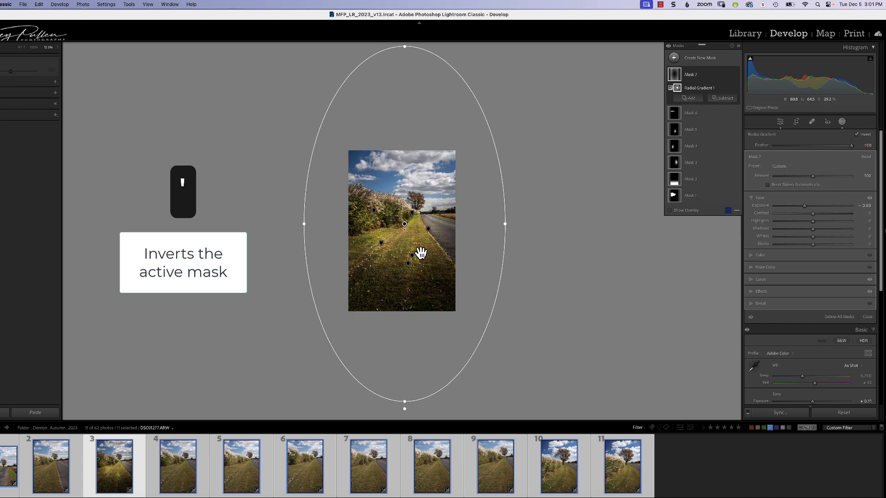
drag(805, 209, 794, 210)
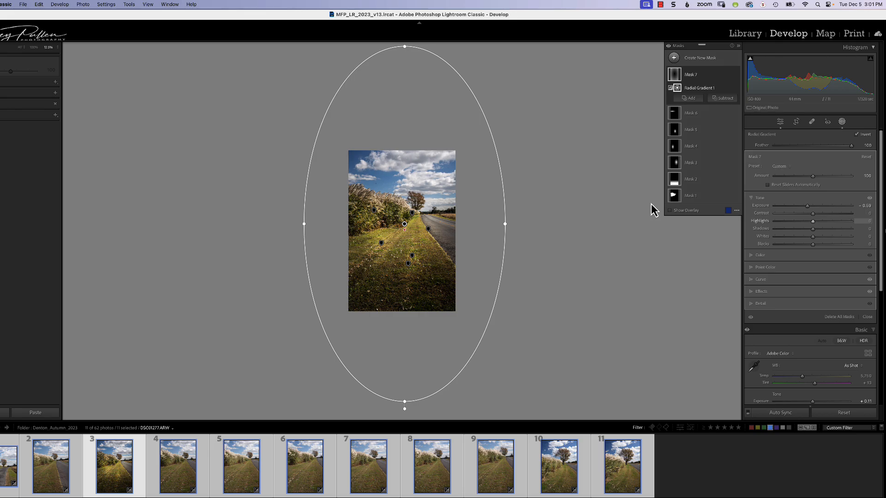
Create a new mask with Select Sky for the cloudy upper part of the photo.
key(super+equal)
key(super+equal)
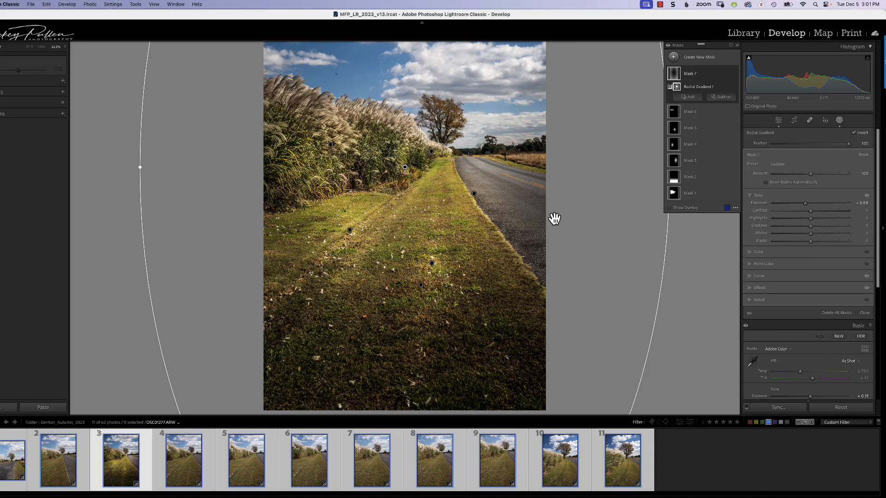
drag(447, 194, 430, 326)
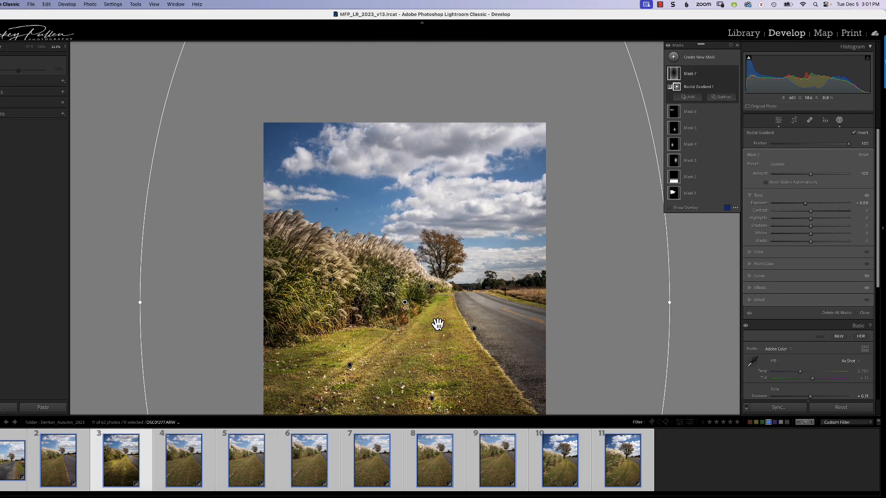
click(673, 56)
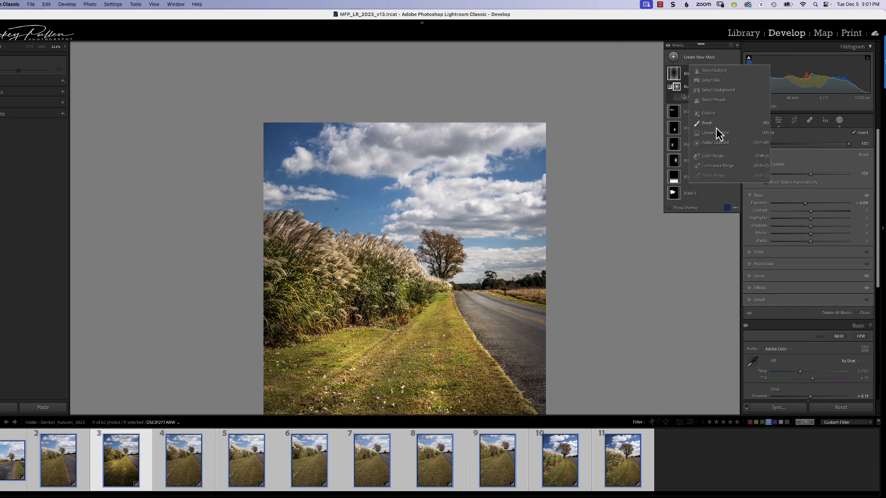
click(708, 80)
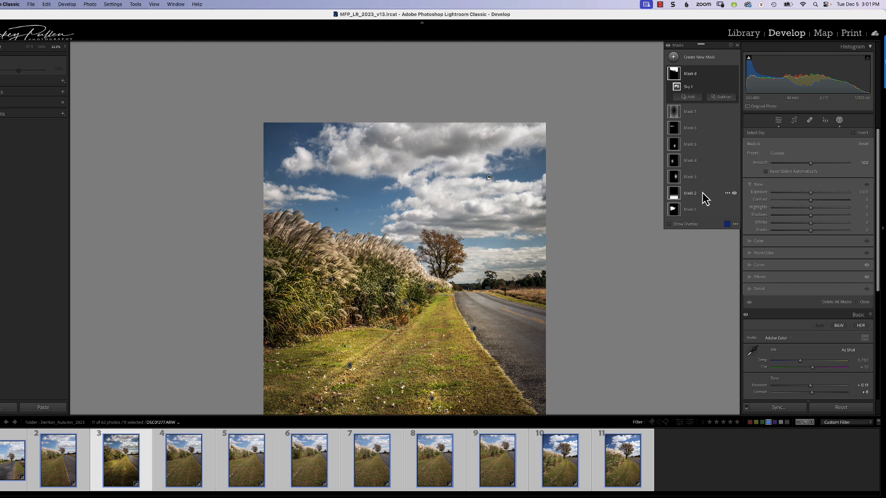
With the sky mask's overlay shown, invert the mask to cover the land and set its Exposure to -0.41.
click(669, 225)
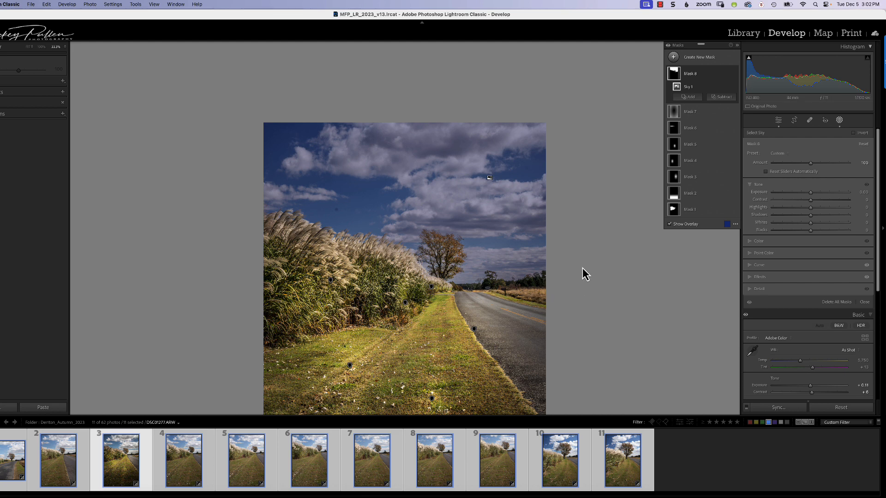
key(super+minus)
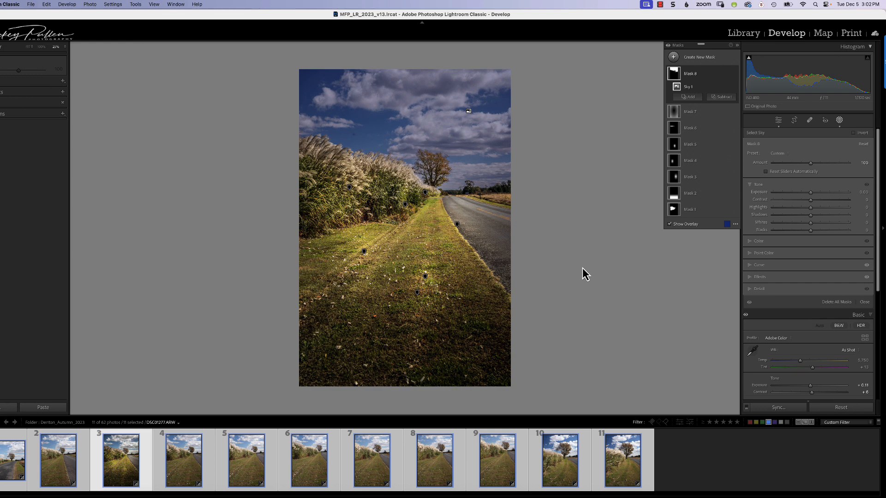
key(apostrophe)
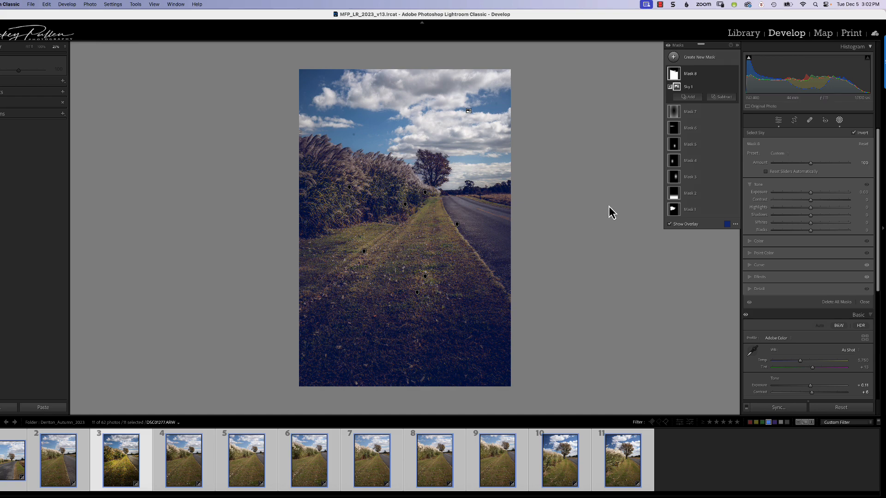
mouse_move(810, 193)
mouse_down()
mouse_move(820, 195)
mouse_move(807, 196)
mouse_up()
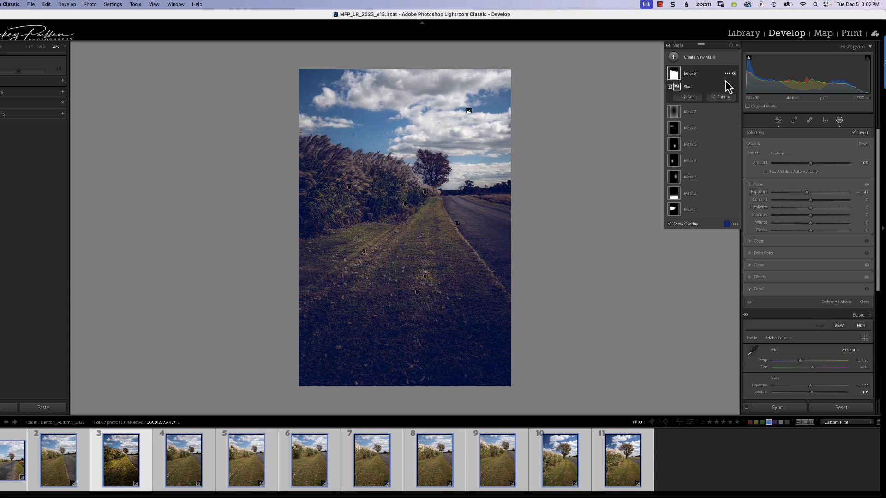
Create an inverted duplicate of Mask 8 and compare the overlays of the duplicate and the original.
click(728, 74)
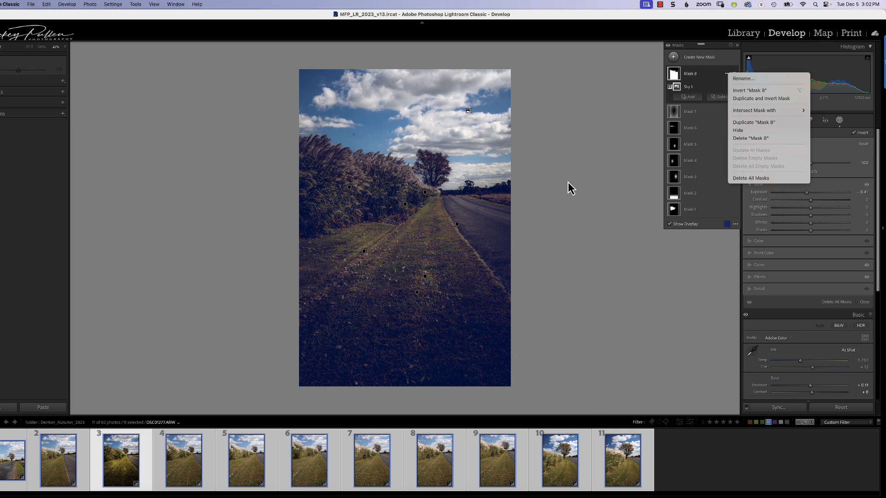
click(754, 99)
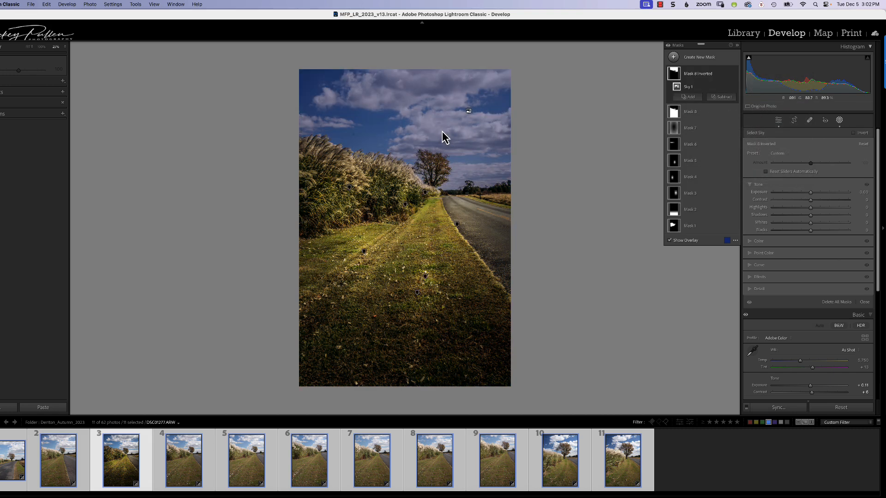
click(675, 73)
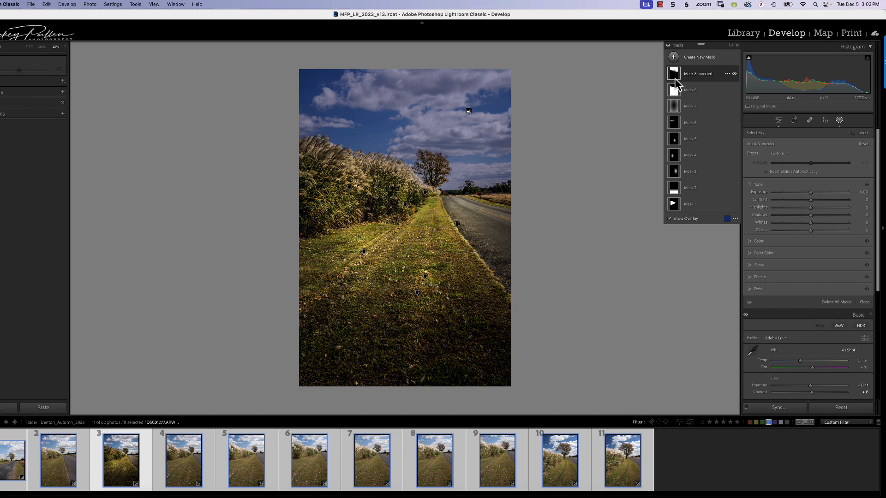
click(674, 92)
click(675, 73)
click(674, 92)
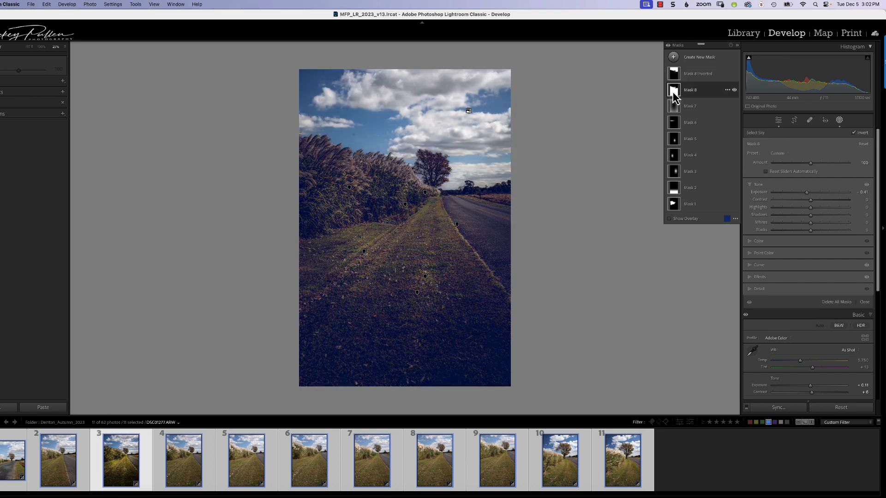
click(727, 73)
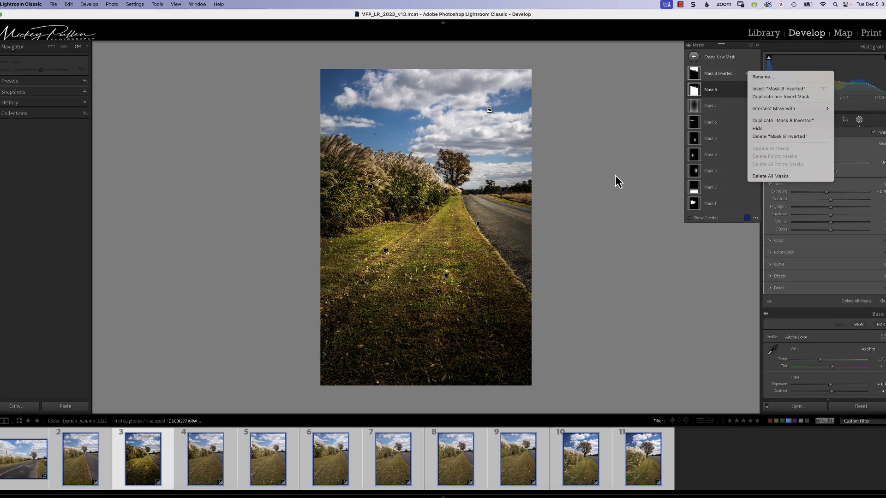
click(597, 181)
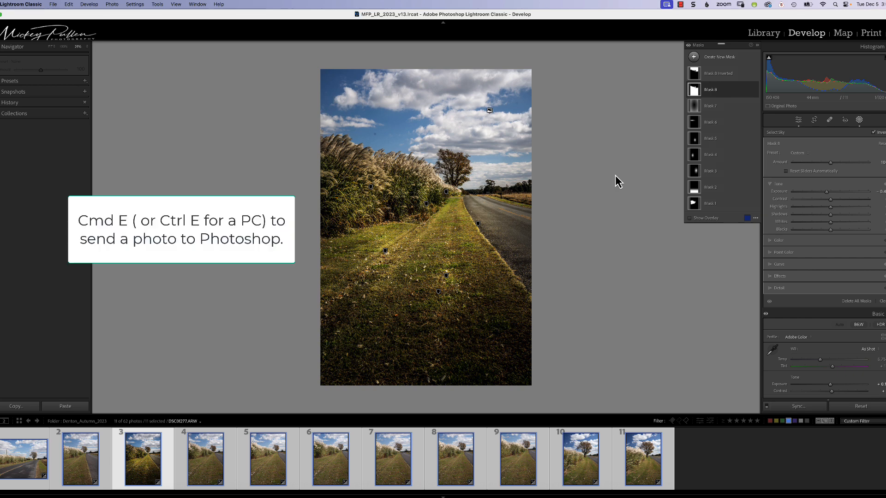
Send the roadside photo to Photoshop, save it there and switch back to Lightroom Classic.
key(super+e)
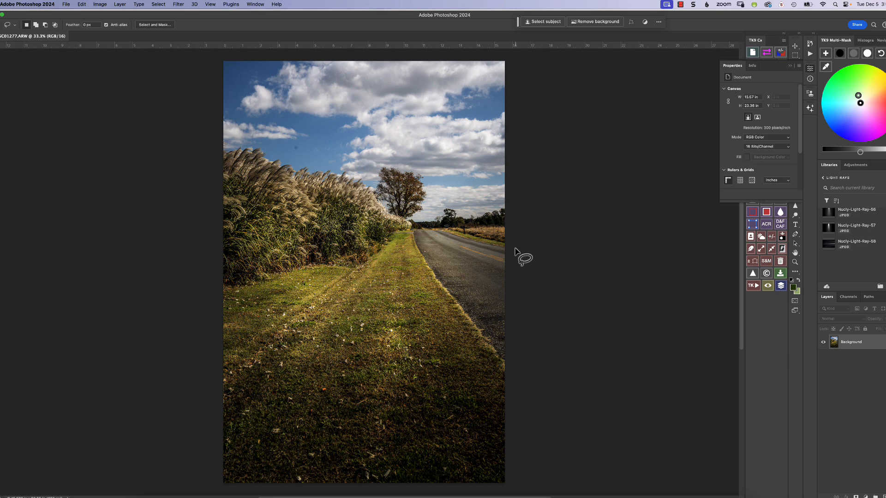
click(67, 6)
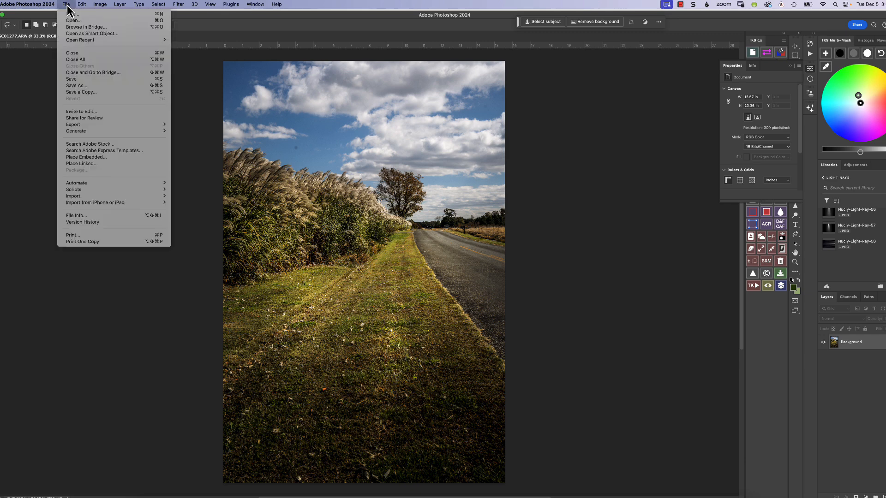
click(75, 79)
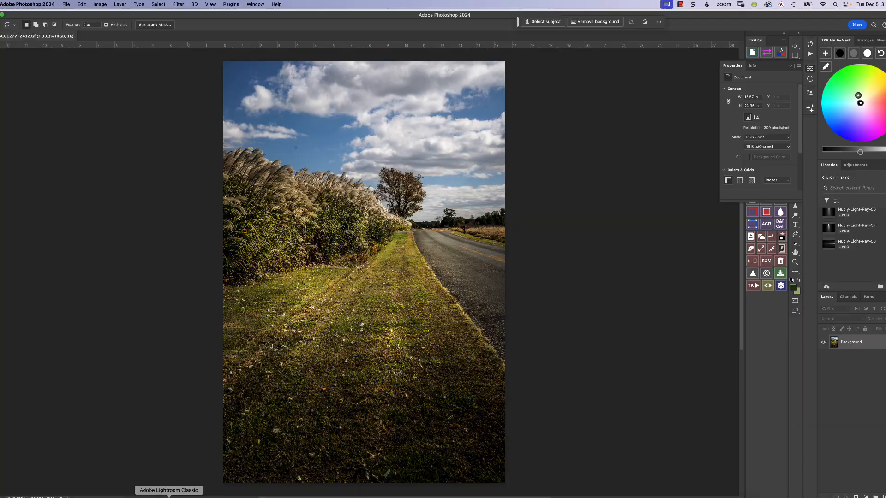
click(169, 496)
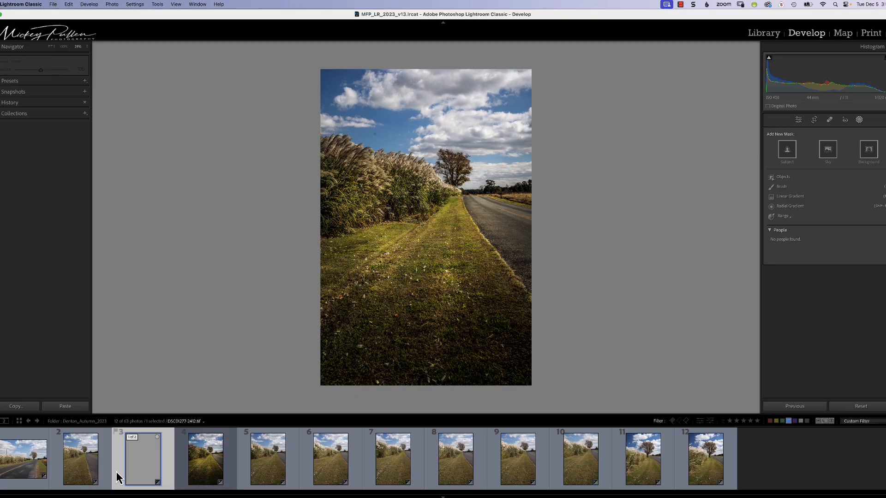